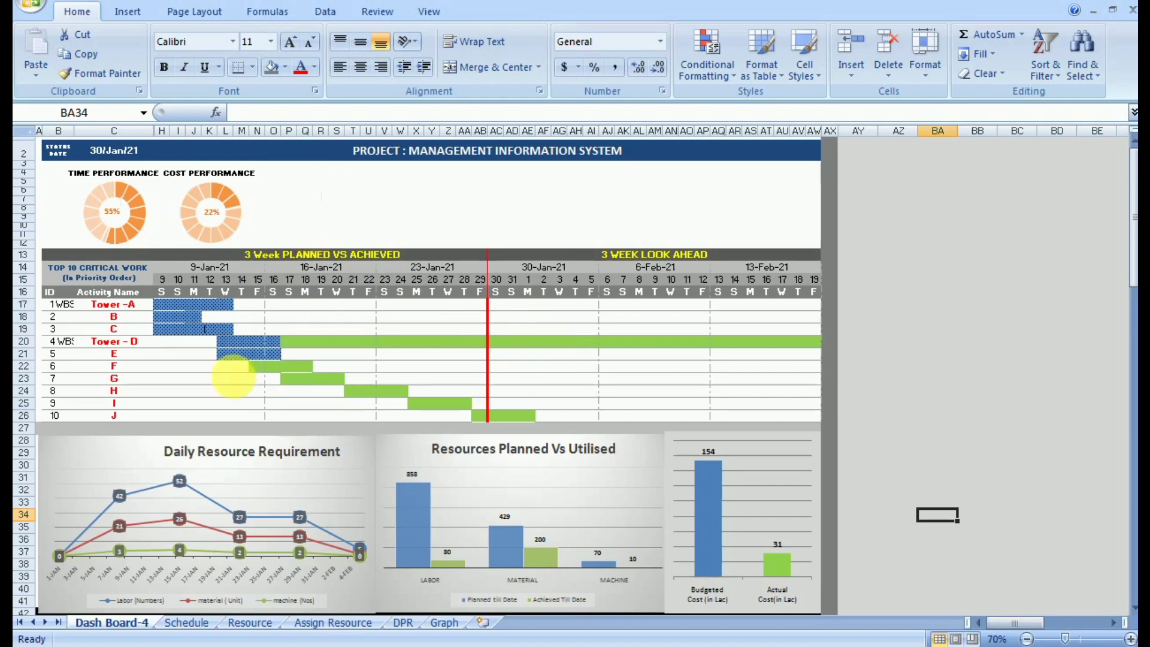
# Switch from the Dash Board-4 project dashboard to the Schedule sheet
pyautogui.click(180, 623)
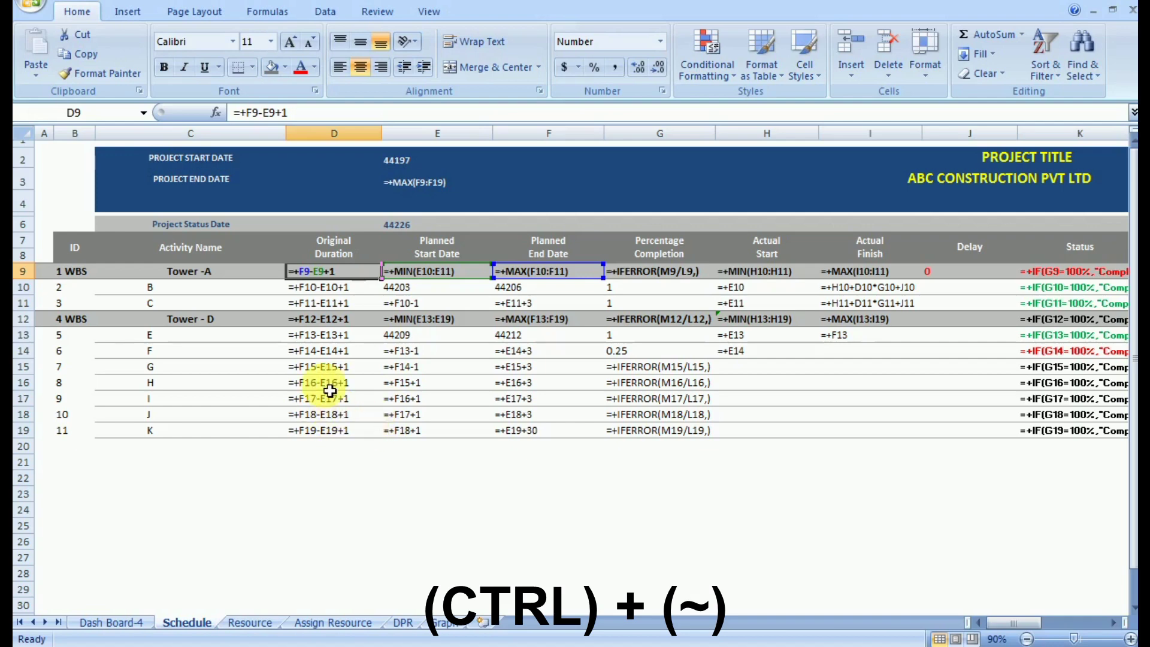
# Inspect Tower -A's Original Duration formula =+F9-E9+1 in formula view
pyautogui.click(336, 509)
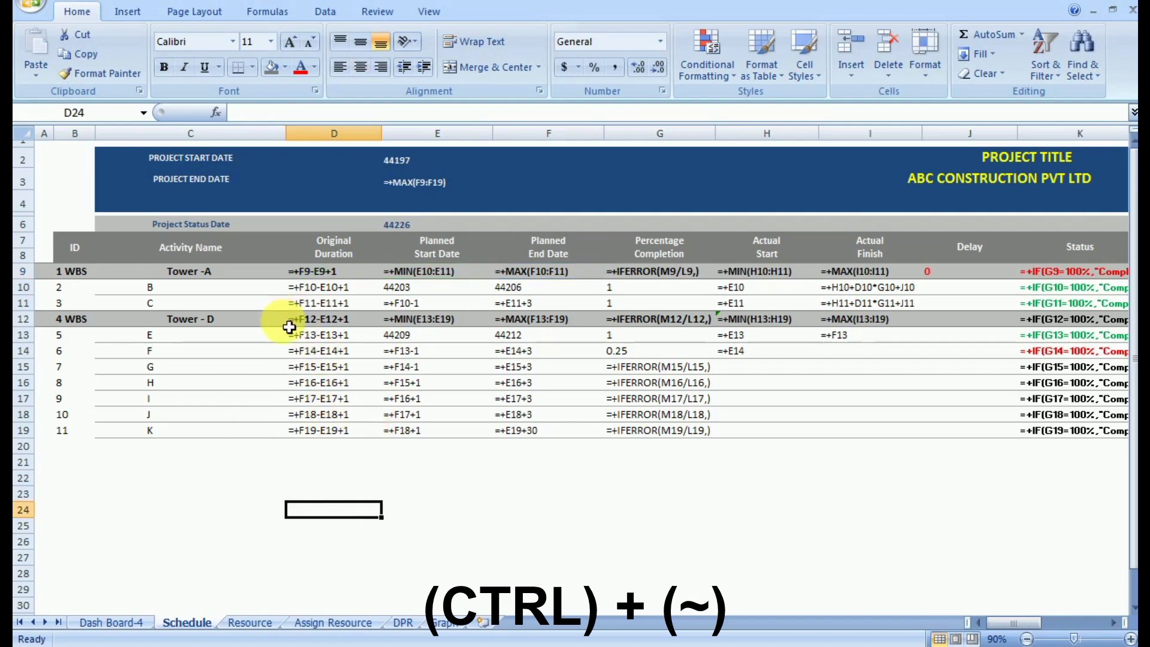
pyautogui.click(326, 271)
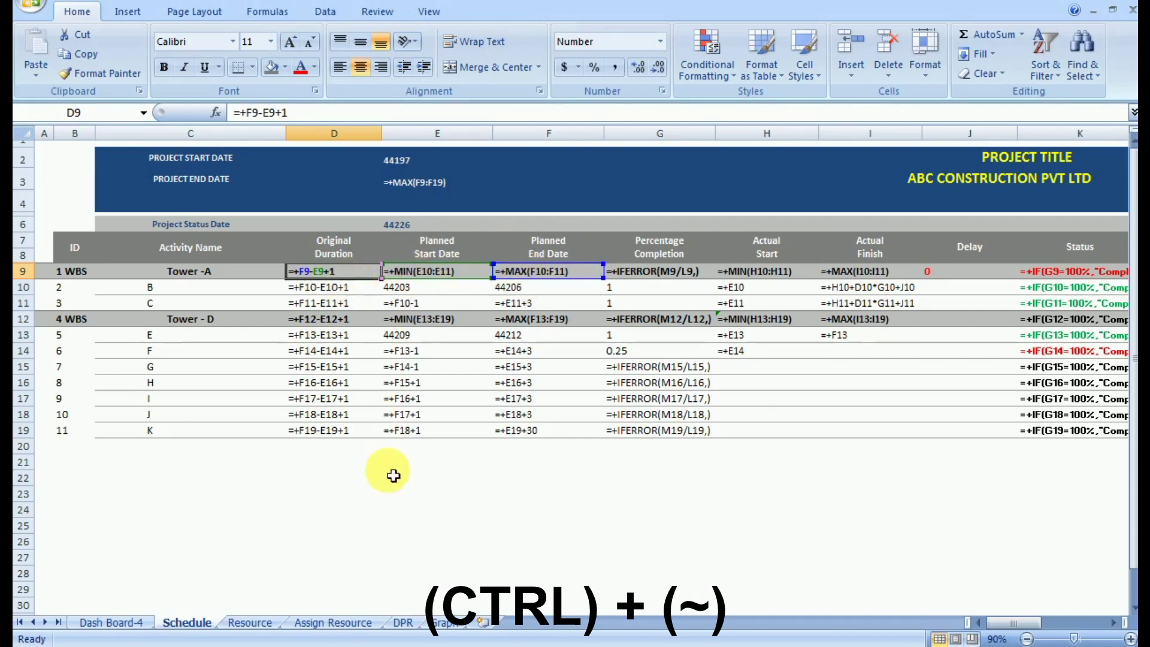
pyautogui.click(392, 508)
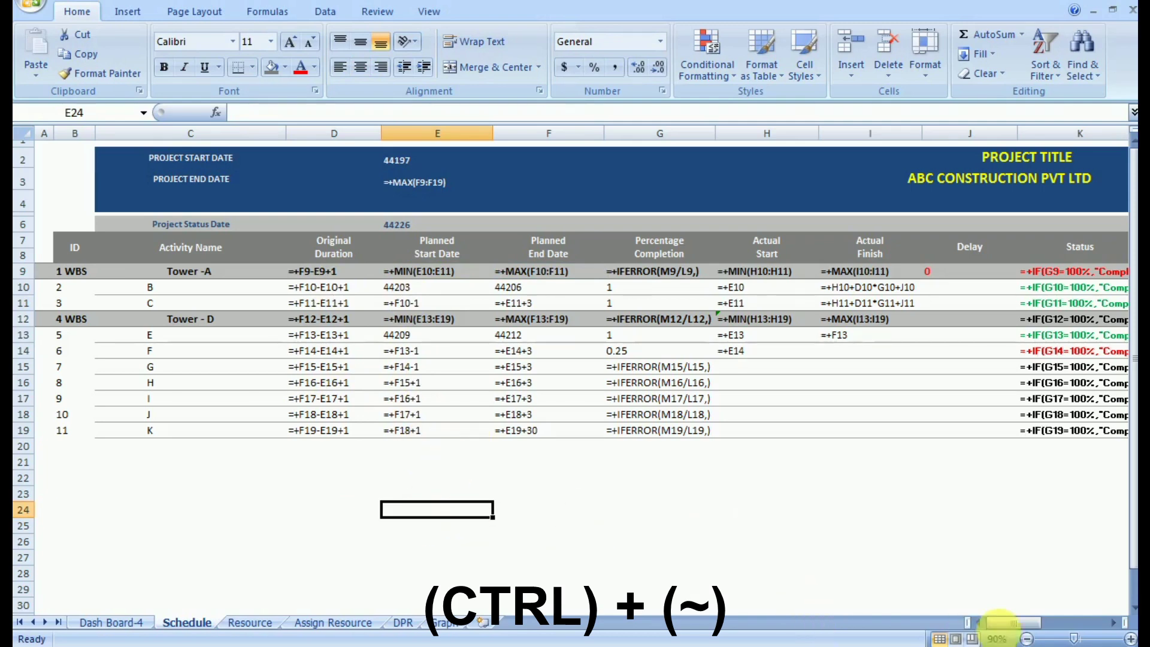
# Return the Schedule sheet to calculated values with Ctrl+~, back at the ID and Activity Name columns
pyautogui.moveTo(1021, 623); pyautogui.dragTo(1035, 626)
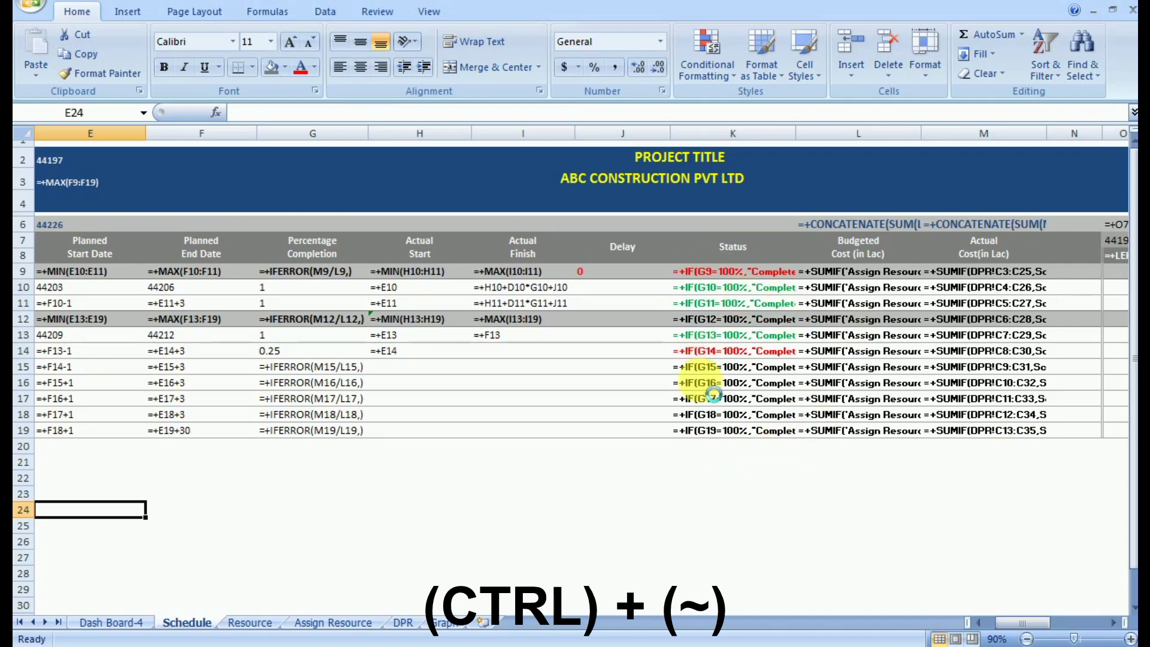
pyautogui.hotkey('ctrl', '`')
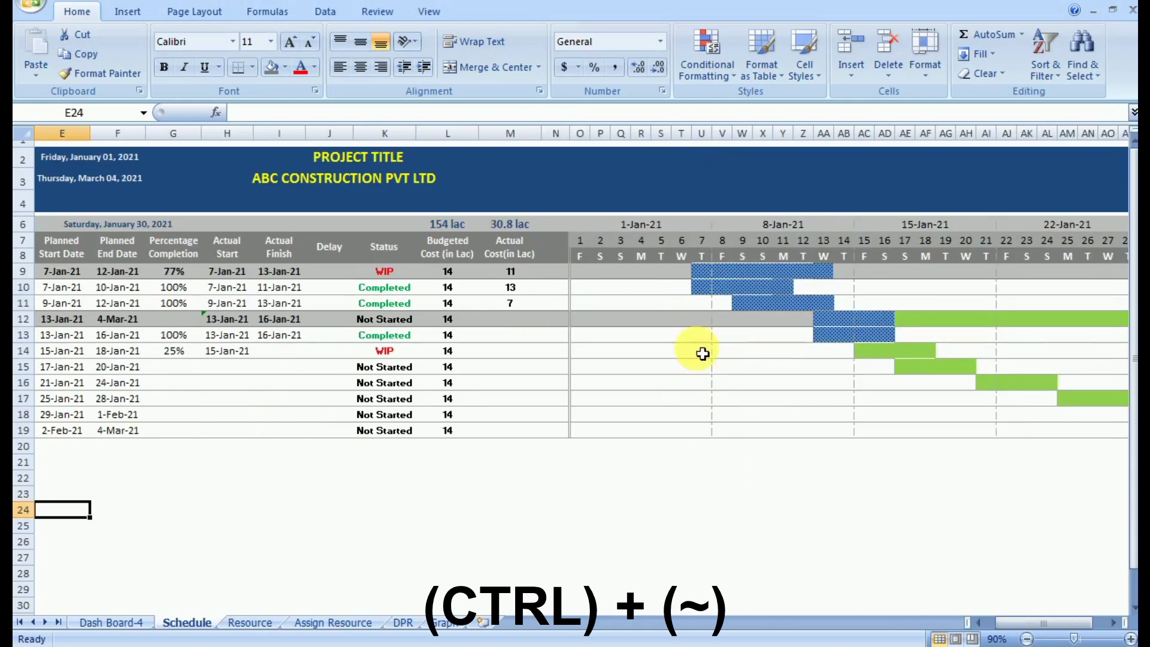
pyautogui.click(977, 624)
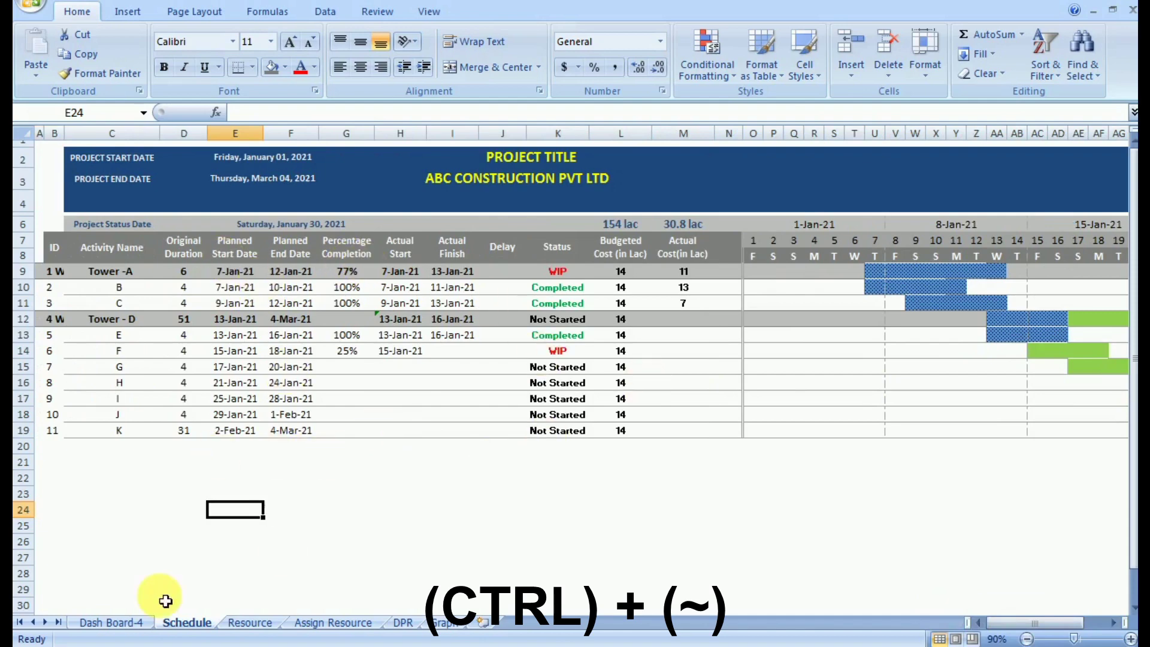
# Go to the Assign Resource sheet via the Resource sheet and display its formulas with Ctrl+~
pyautogui.click(305, 621)
pyautogui.click(264, 623)
pyautogui.click(302, 623)
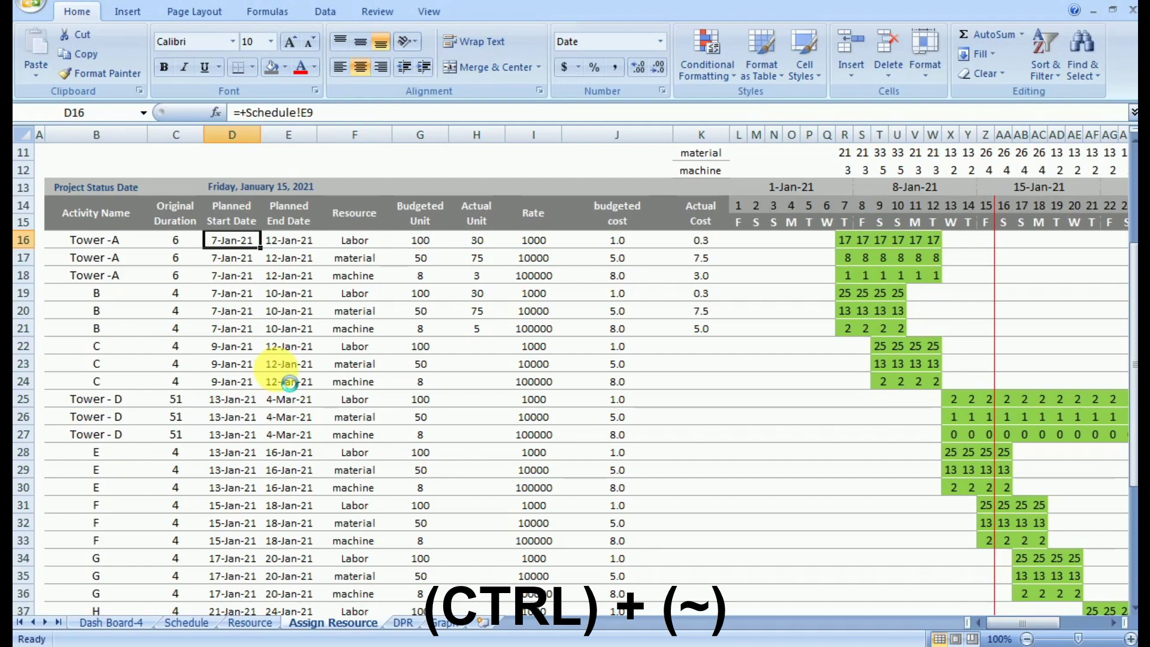
pyautogui.hotkey('ctrl', '`')
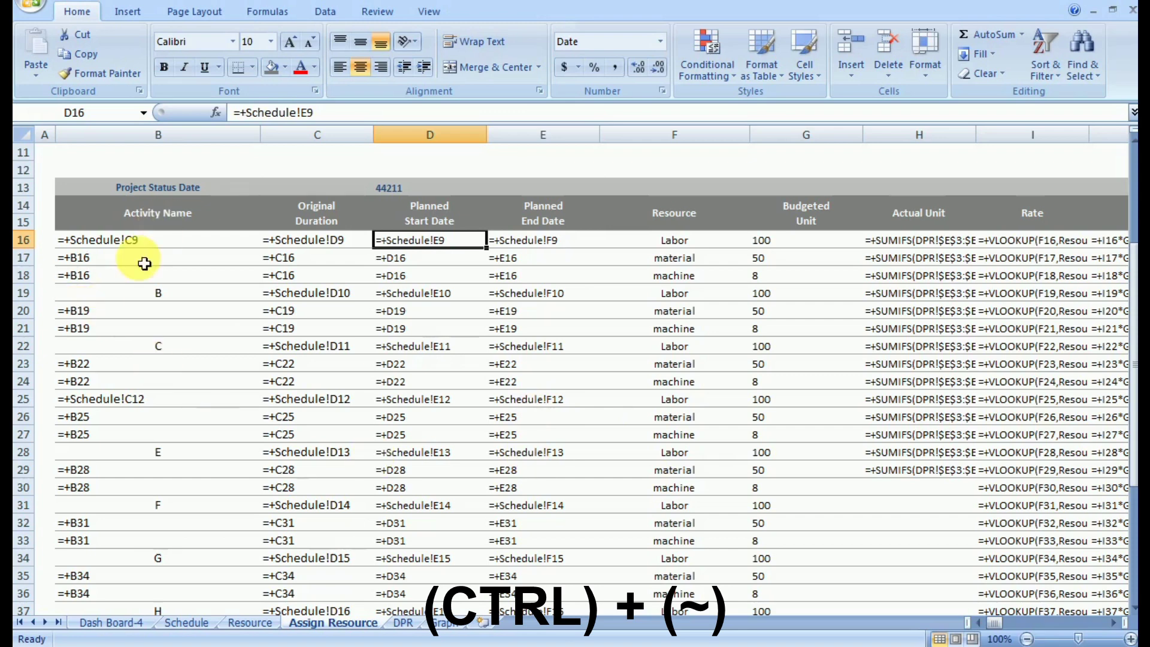
# Check the activity-name links: B17 uses =+B16 and B16 uses =+Schedule!C9
pyautogui.click(115, 257)
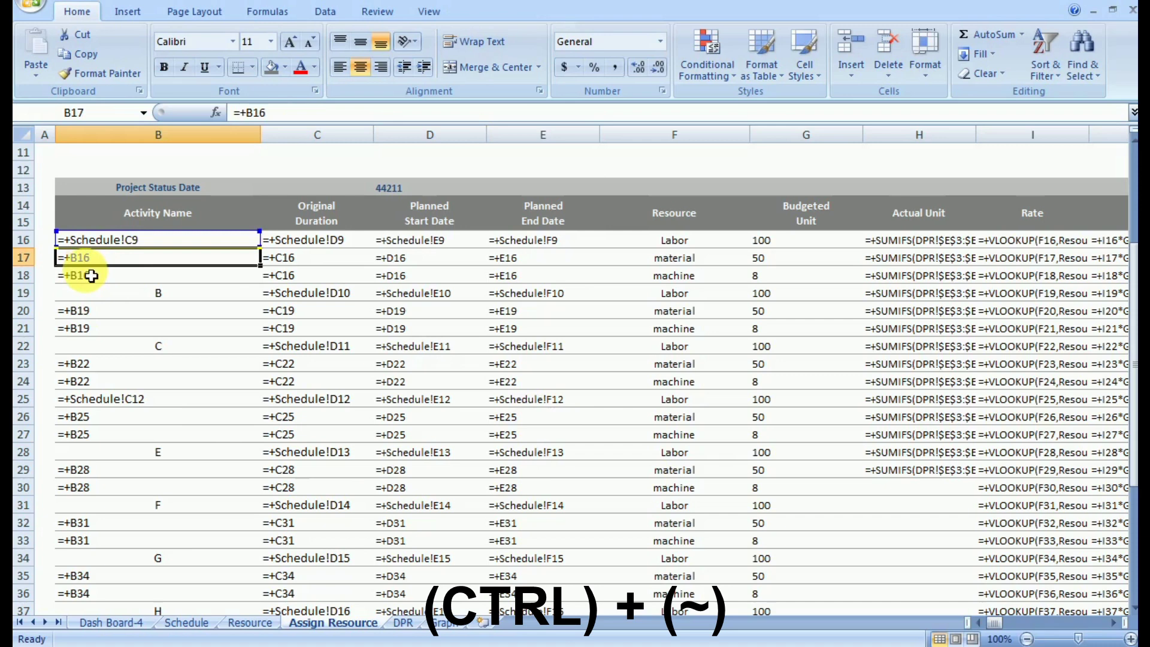
pyautogui.click(103, 240)
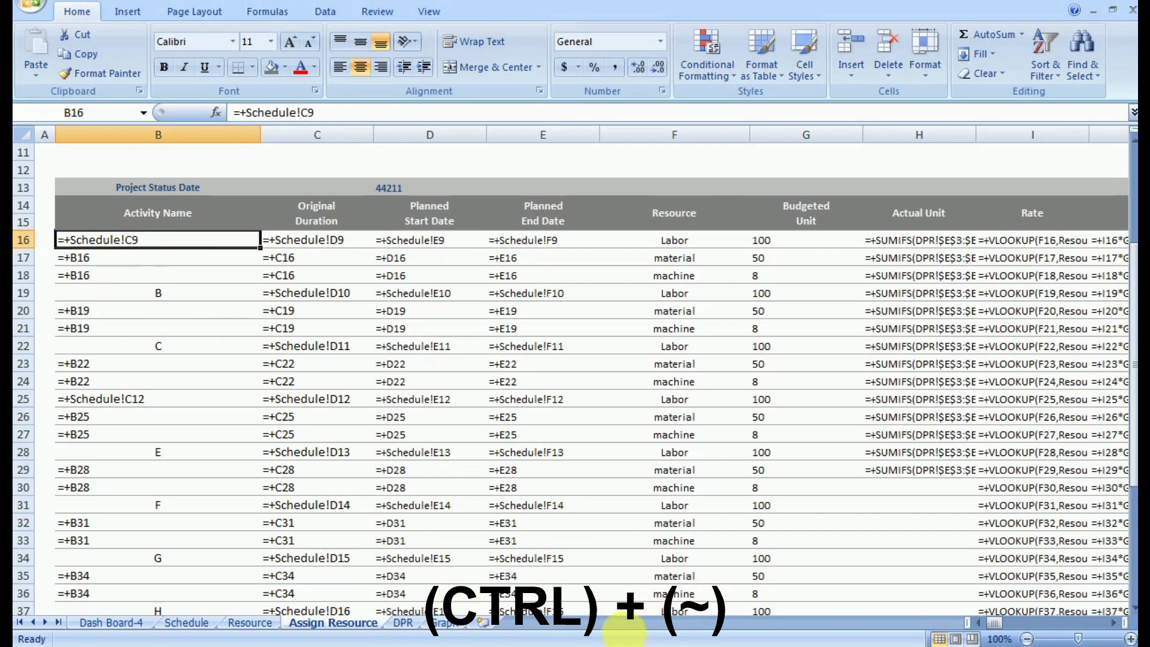
pyautogui.moveTo(995, 624)
pyautogui.mouseDown()
pyautogui.moveTo(1008, 628)
pyautogui.moveTo(987, 624)
pyautogui.mouseUp()
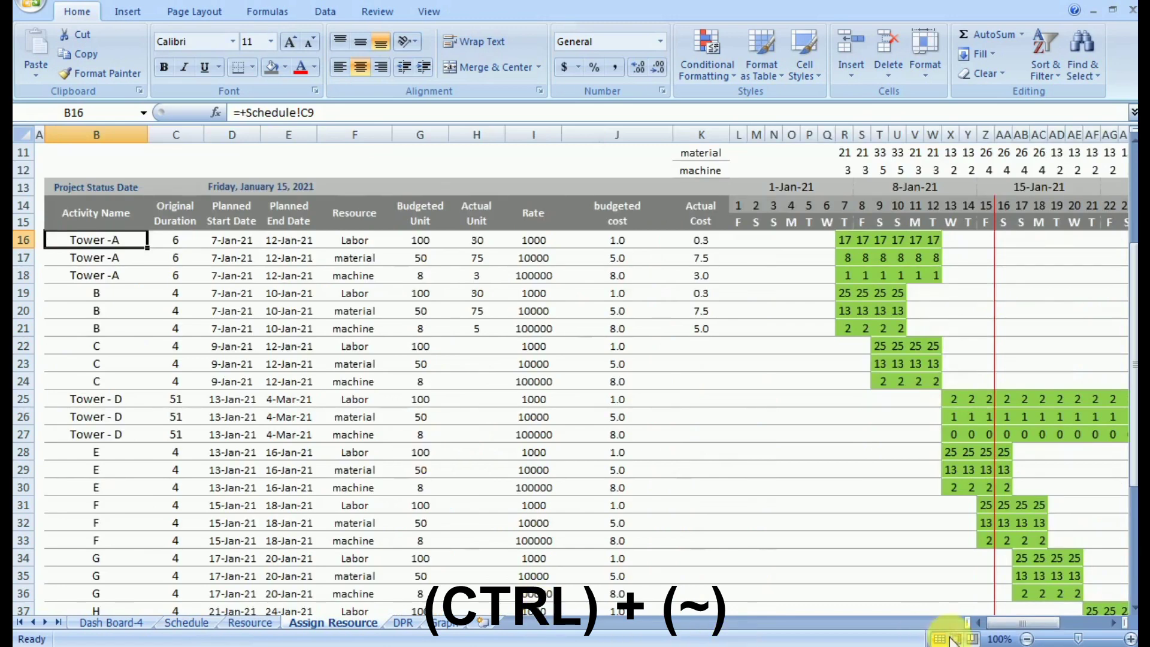
# Return to the Schedule sheet and scroll right along the Gantt day headers
pyautogui.click(1006, 631)
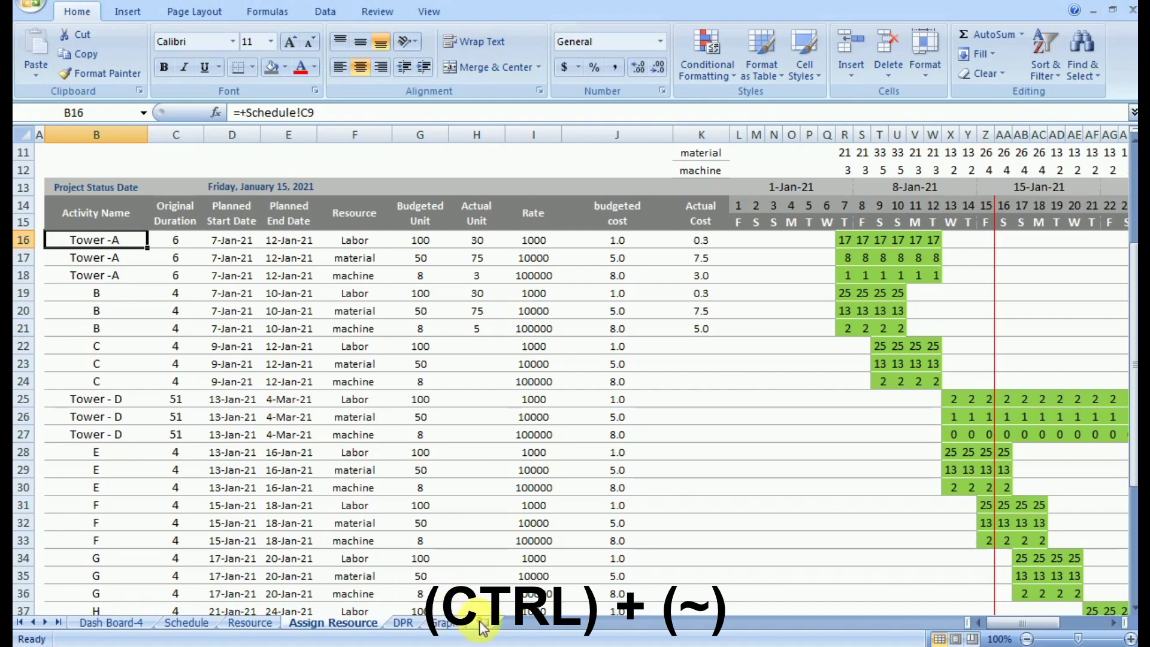
pyautogui.click(191, 623)
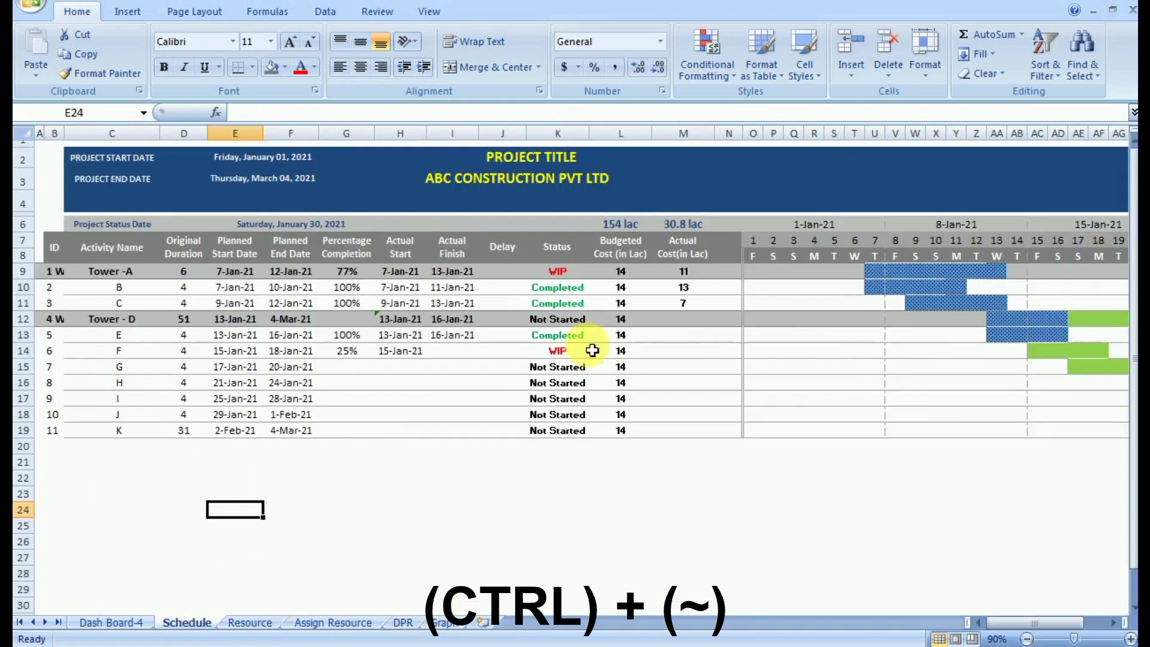
pyautogui.click(793, 240)
pyautogui.moveTo(1009, 624); pyautogui.dragTo(1031, 623)
# Inspect the O7 start date and the +1-day formulas in P7 and Q7, then select last header BD7
pyautogui.click(261, 241)
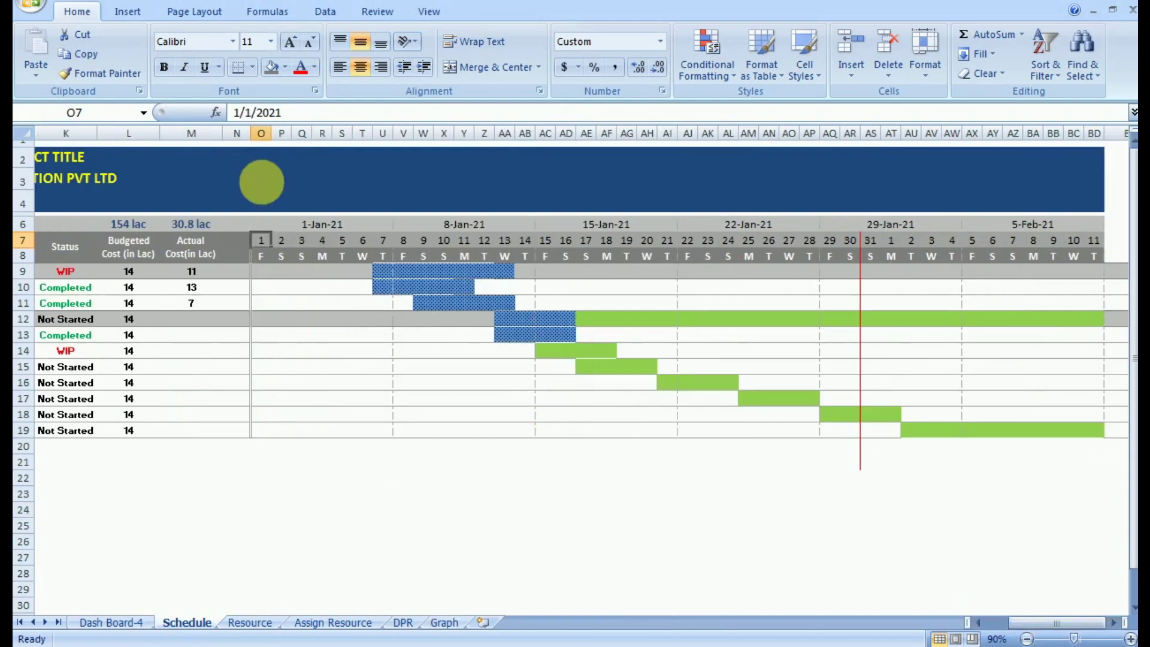
pyautogui.click(281, 243)
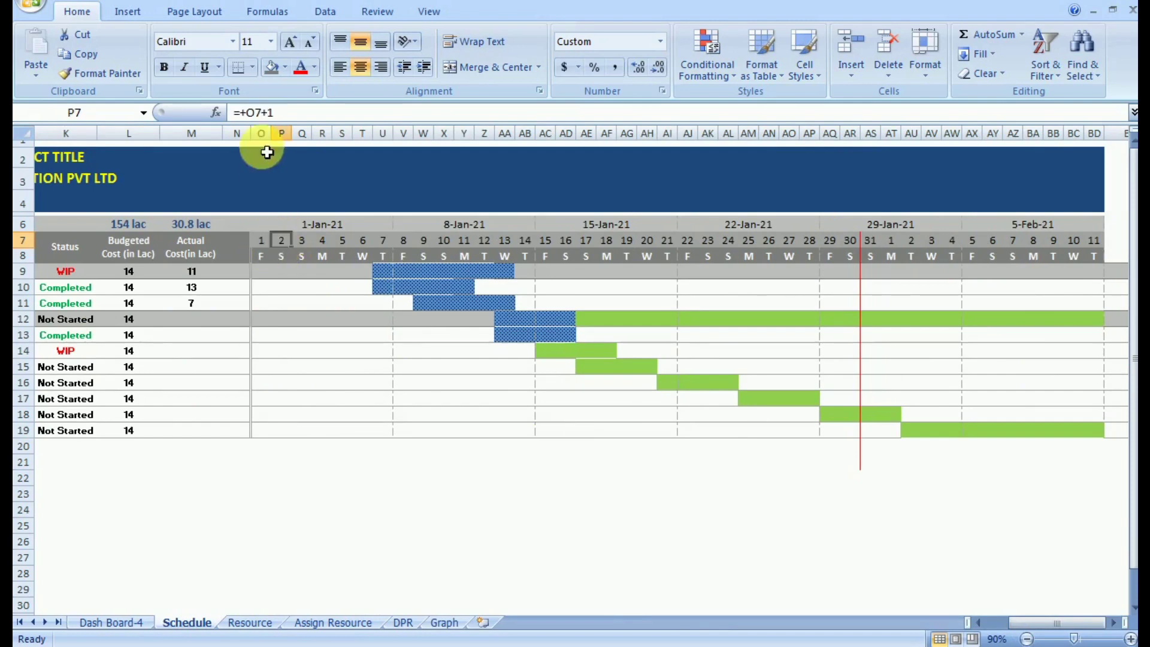
pyautogui.click(260, 112)
pyautogui.click(302, 239)
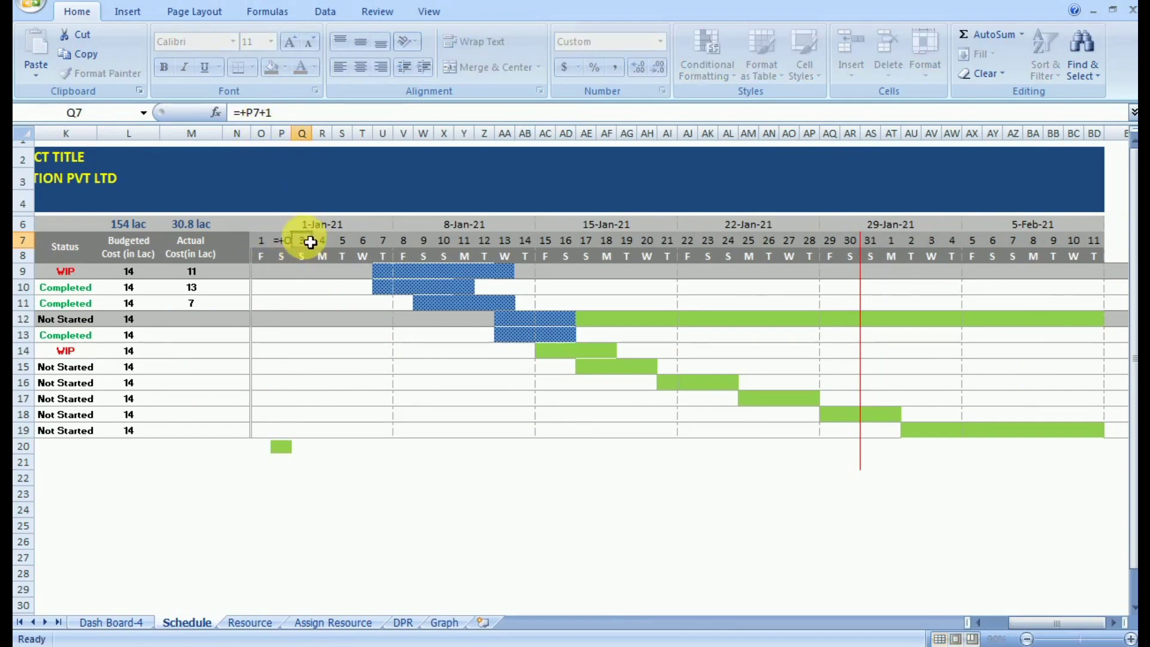
pyautogui.click(254, 112)
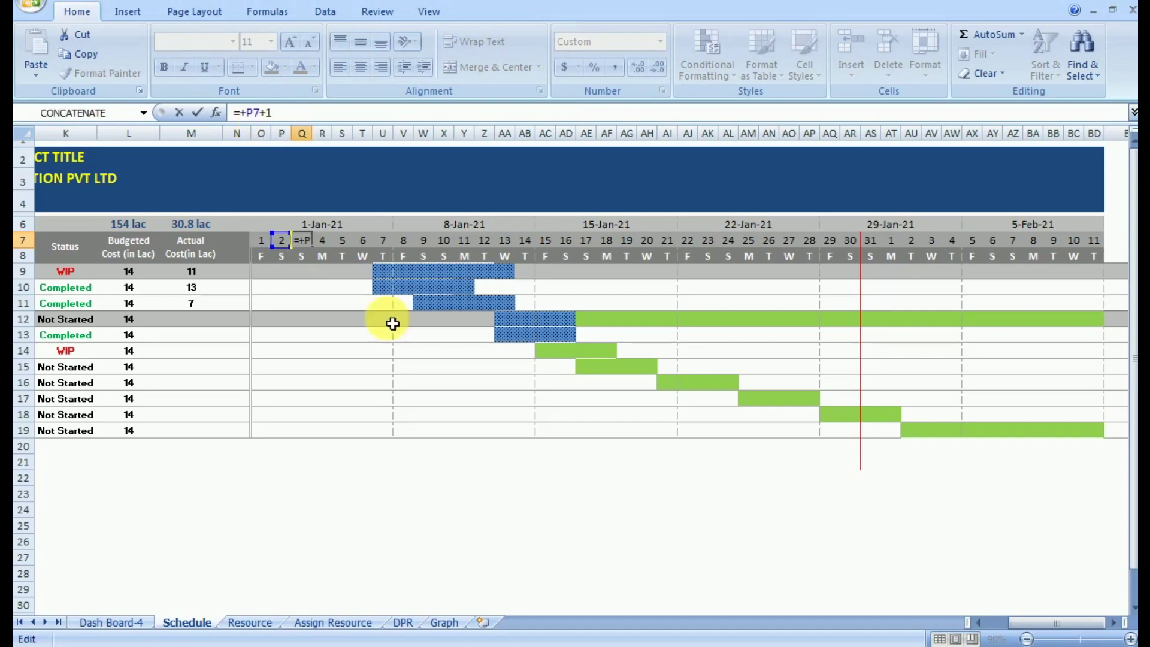
pyautogui.click(1092, 241)
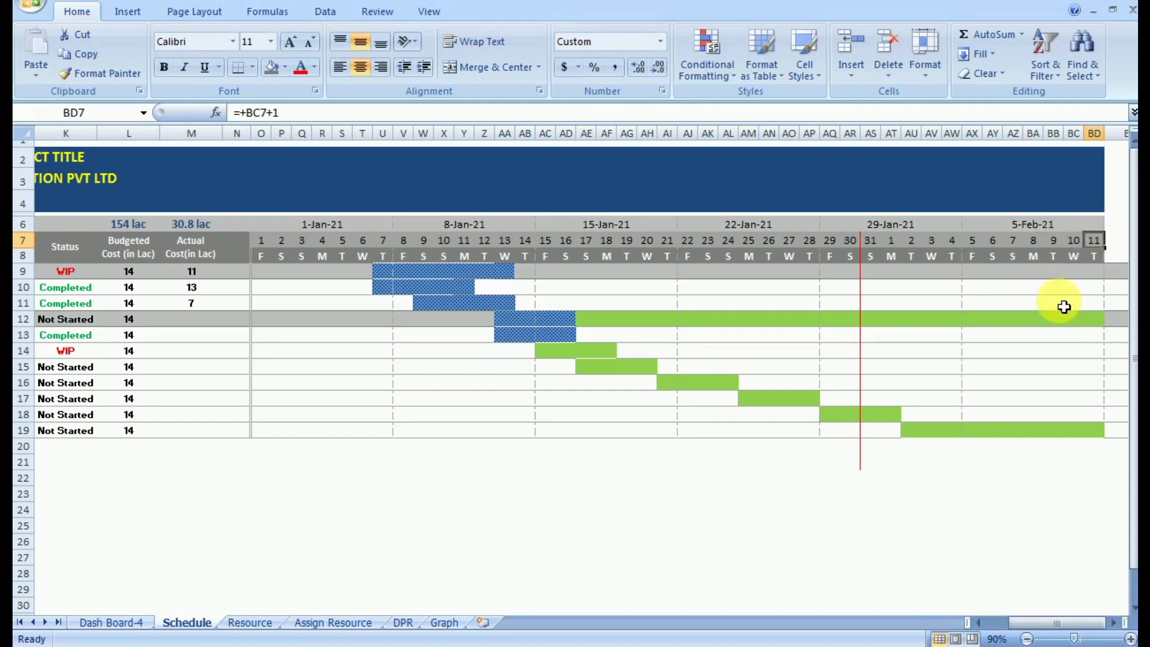
# Trace the day-header formulas back with repeated Ctrl+[ to the 1/1/2021 start date in O7
pyautogui.press('Left')
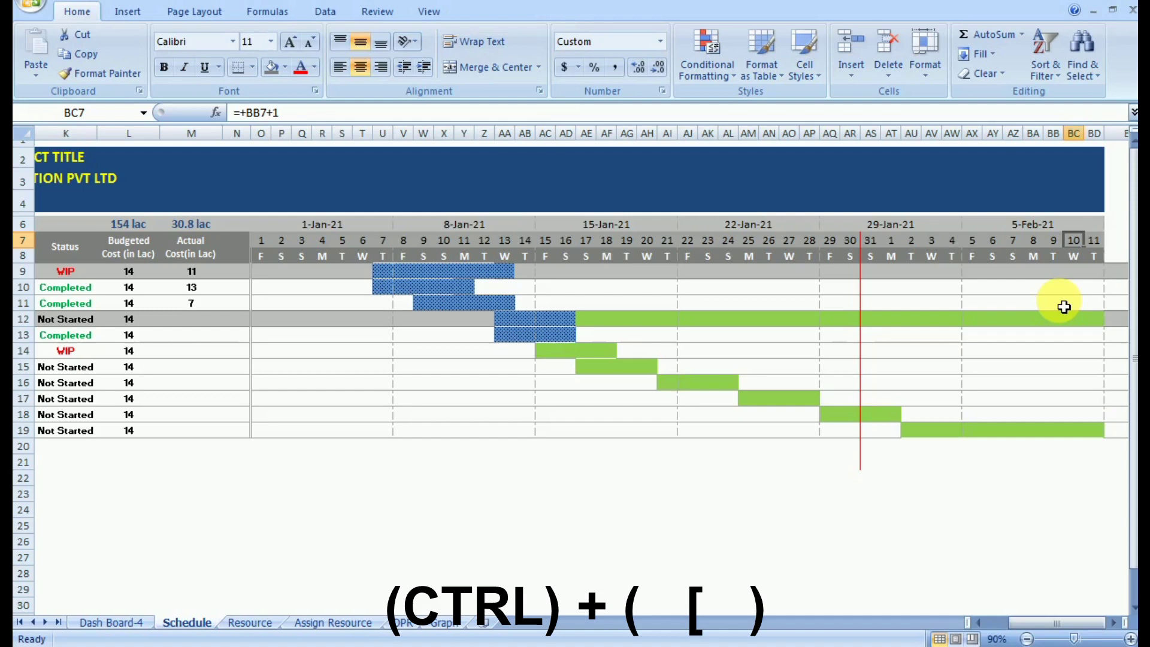
pyautogui.hotkey('ctrl', '[')
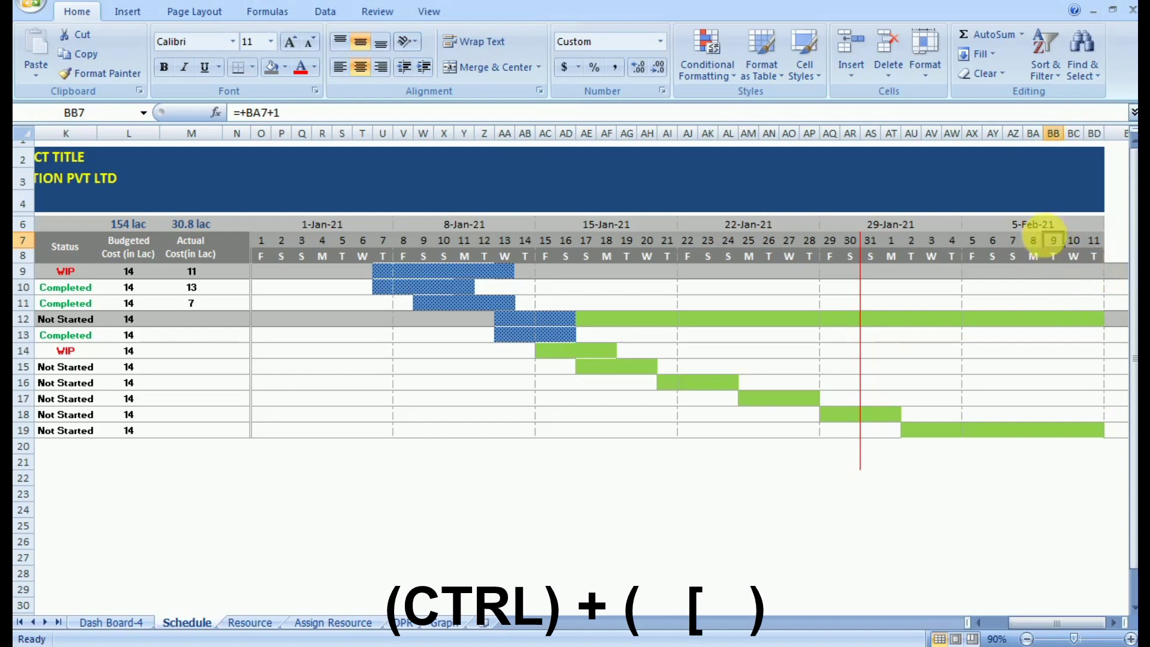
pyautogui.hotkey('ctrl', '[')
pyautogui.hotkey('ctrl', '[')
pyautogui.hotkey('ctrl', '[')
pyautogui.hotkey('ctrl', '[')
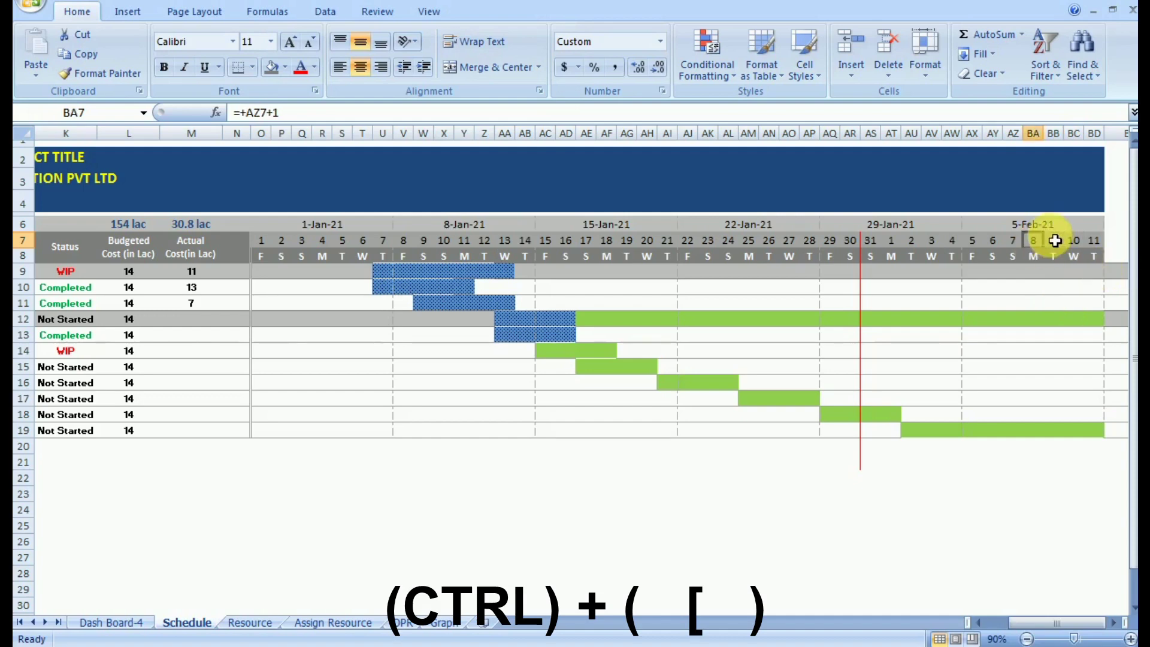
pyautogui.hotkey('ctrl', '[')
pyautogui.hotkey('ctrl', '[')
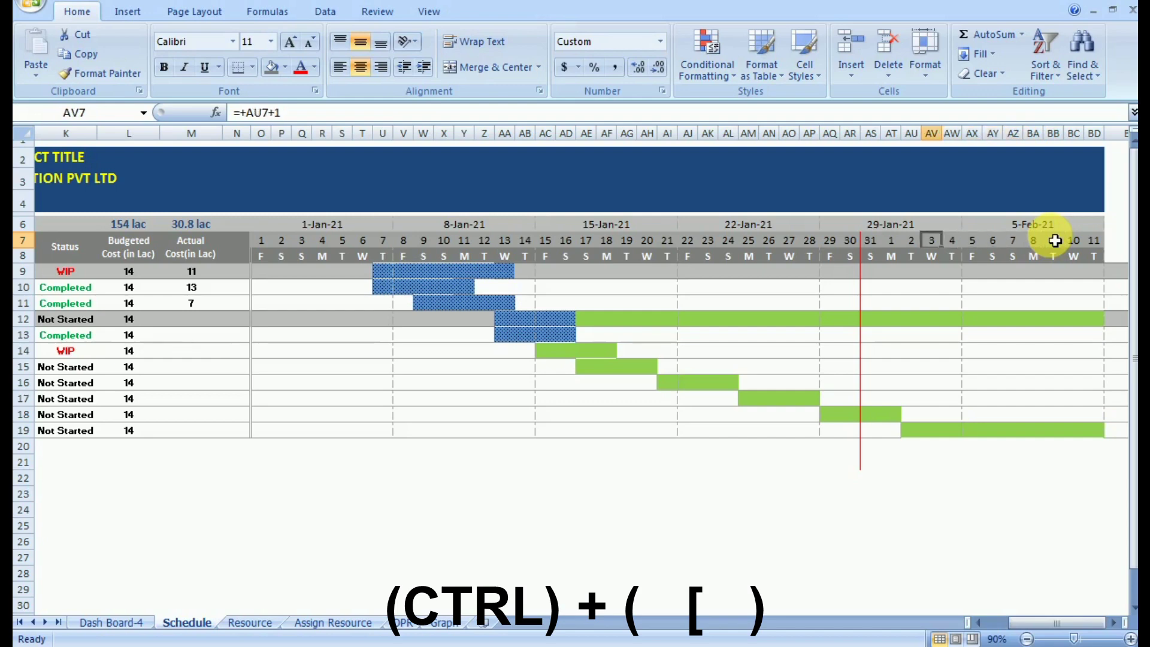
pyautogui.hotkey('ctrl', '[')
pyautogui.hotkey('ctrl', '[')
pyautogui.hotkey('ctrl', '[')
pyautogui.hotkey('ctrl', '[')
pyautogui.hotkey('ctrl', '[')
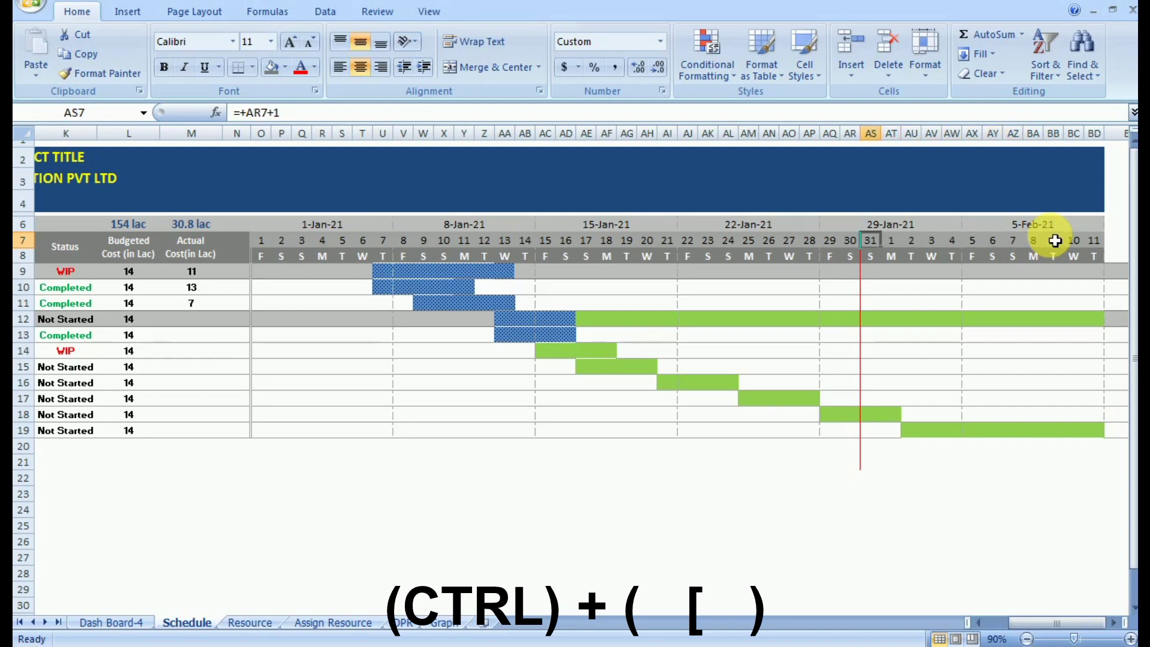
pyautogui.hotkey('ctrl', '[')
pyautogui.hotkey('ctrl', '[')
pyautogui.hotkey('ctrl', '[')
pyautogui.hotkey('ctrl', '[')
pyautogui.hotkey('ctrl', '[')
pyautogui.hotkey('ctrl', '[')
pyautogui.hotkey('ctrl', '[')
pyautogui.hotkey('ctrl', '[')
pyautogui.hotkey('ctrl', '[')
pyautogui.hotkey('ctrl', '[')
pyautogui.hotkey('ctrl', '[')
pyautogui.hotkey('ctrl', '[')
pyautogui.hotkey('ctrl', '[')
pyautogui.hotkey('ctrl', '[')
pyautogui.hotkey('ctrl', '[')
pyautogui.hotkey('ctrl', '[')
pyautogui.hotkey('ctrl', '[')
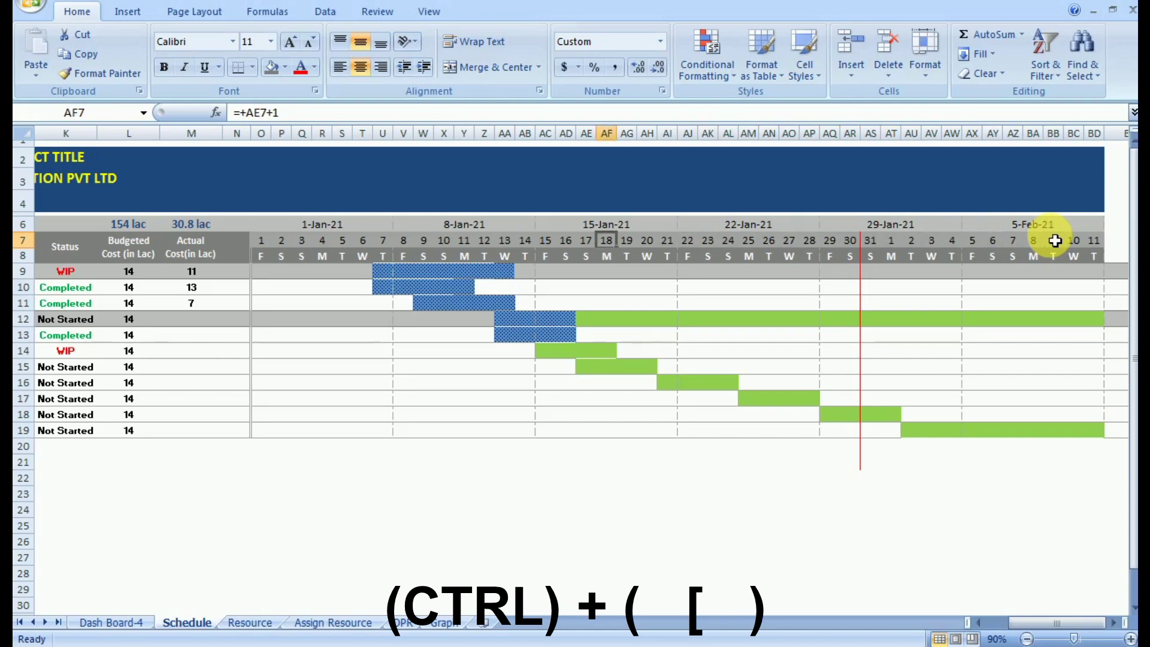
pyautogui.hotkey('ctrl', '[')
pyautogui.hotkey('ctrl', '[')
pyautogui.hotkey('ctrl', '[')
pyautogui.hotkey('ctrl', '[')
pyautogui.hotkey('ctrl', '[')
pyautogui.hotkey('ctrl', '[')
pyautogui.hotkey('ctrl', '[')
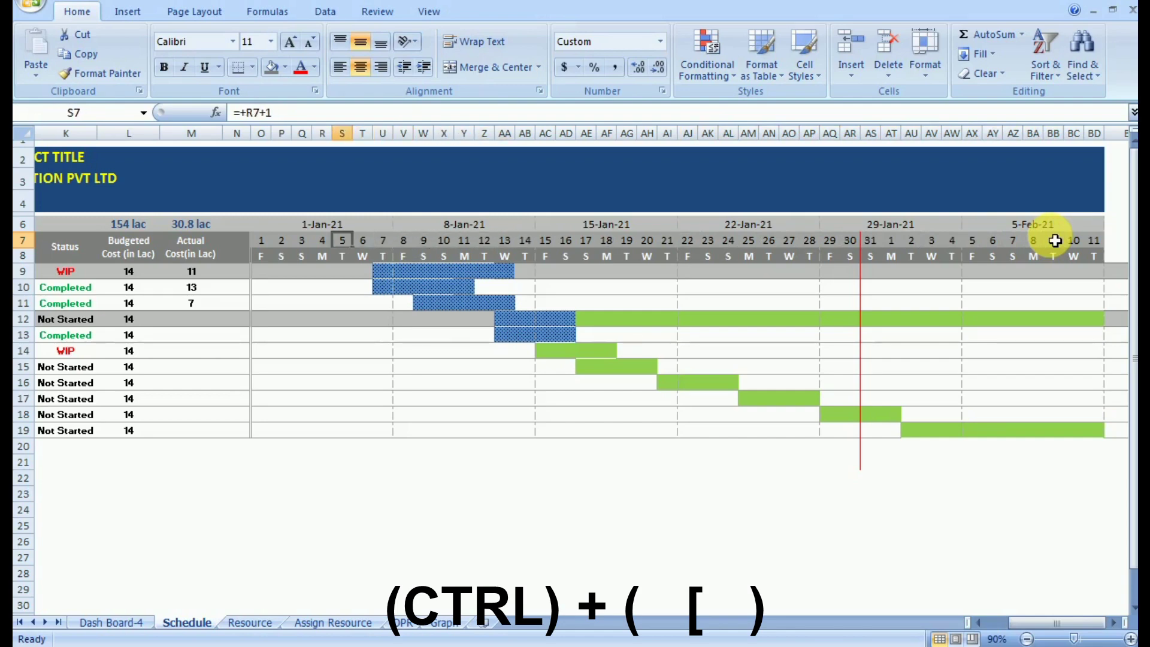
pyautogui.hotkey('ctrl', '[')
pyautogui.hotkey('ctrl', '[')
pyautogui.hotkey('ctrl', '[')
pyautogui.hotkey('ctrl', '[')
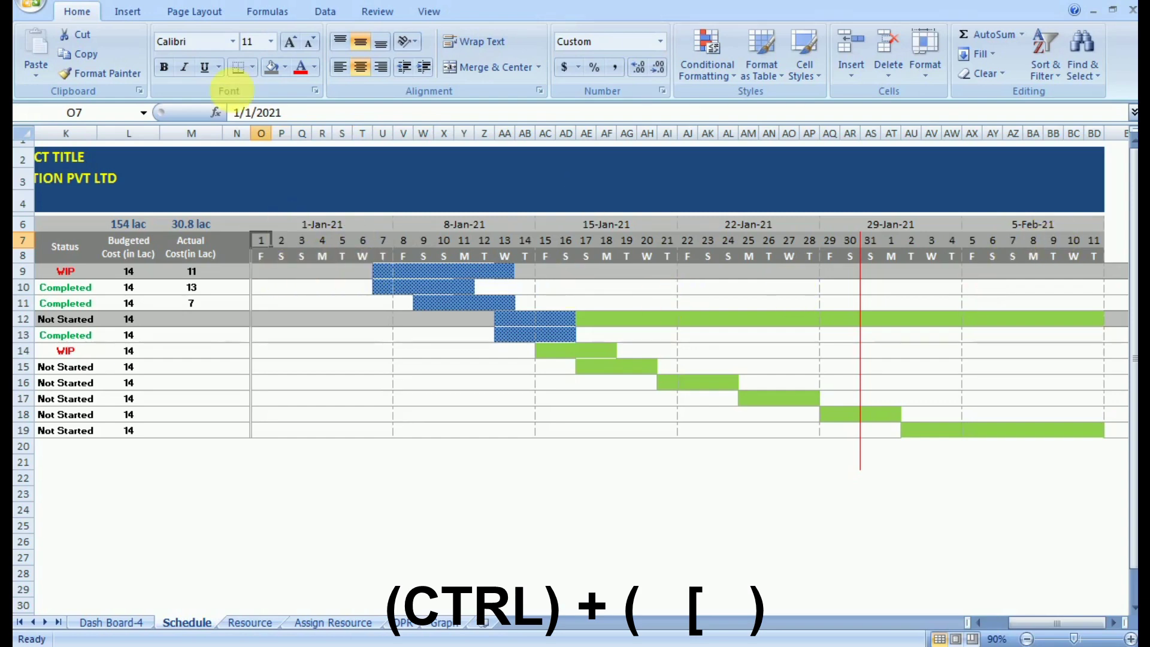
# Change the O7 start date to 1/2/2021, then trace O8's weekday letter back to O7
pyautogui.click(260, 113)
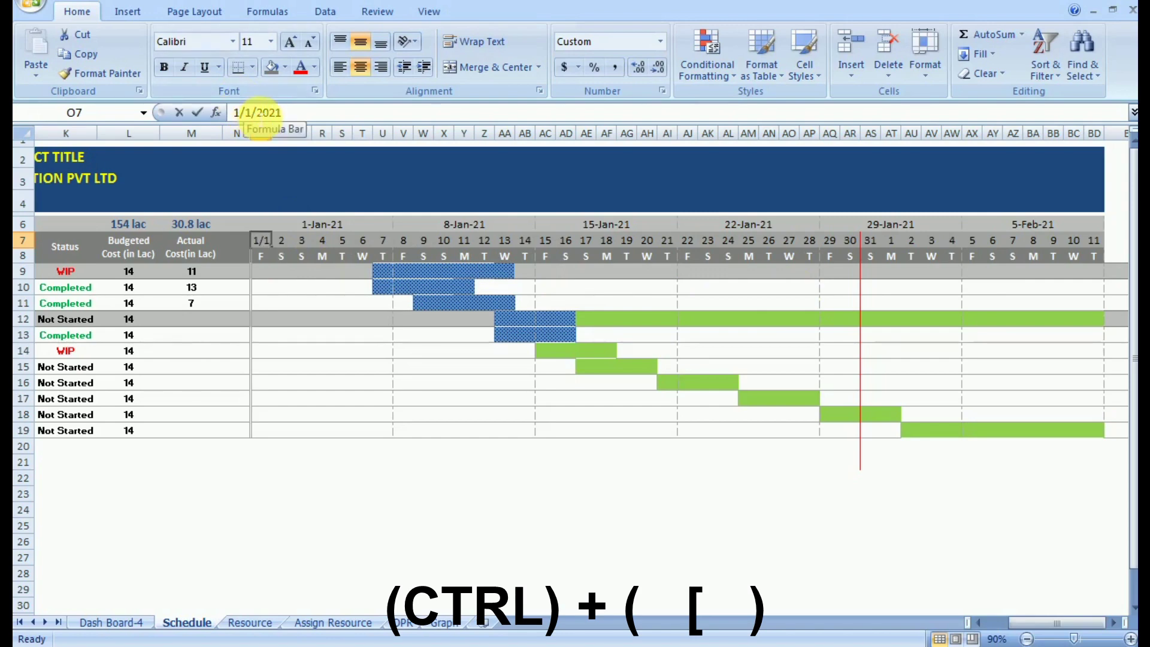
pyautogui.write('2')
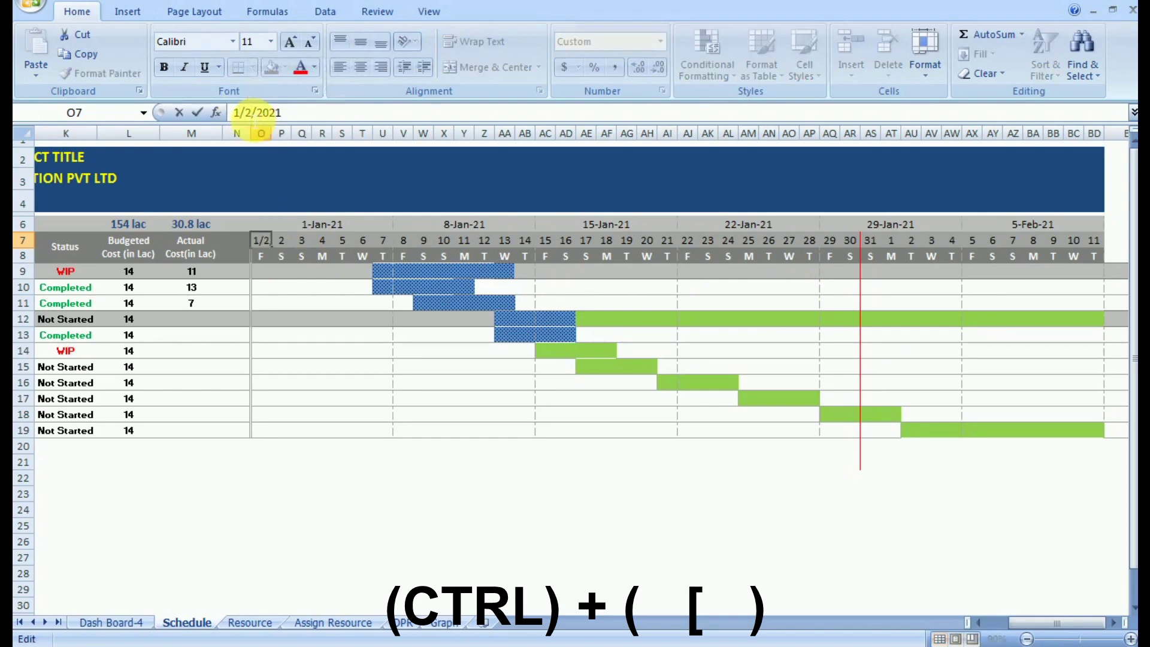
pyautogui.press('Return')
pyautogui.press('Down')
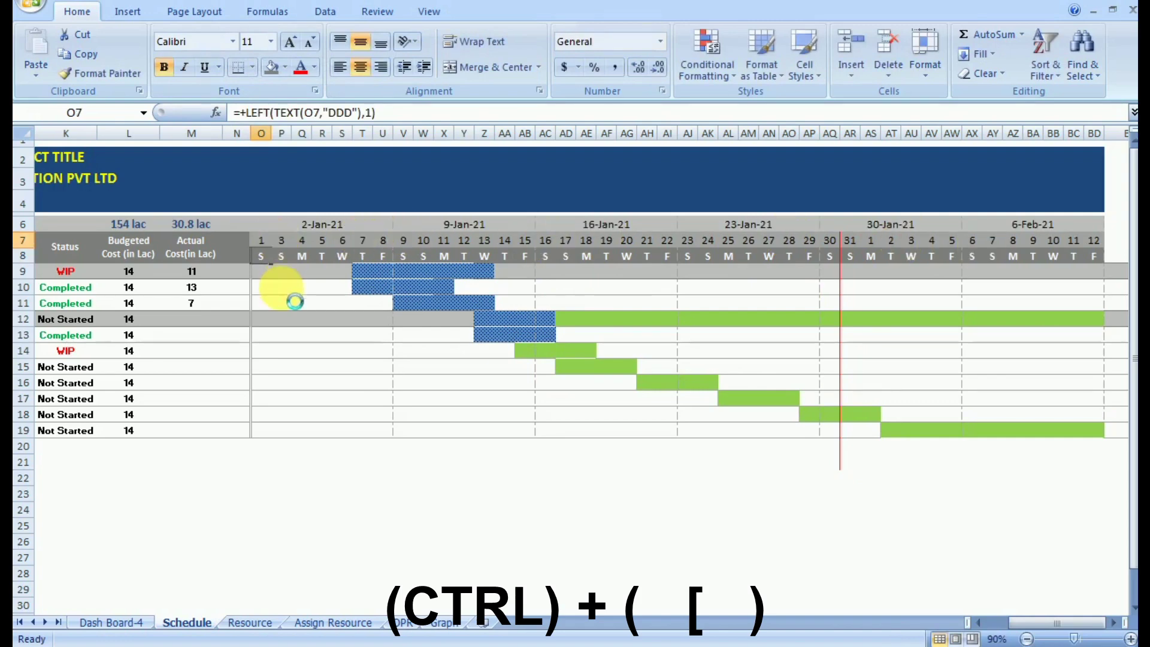
pyautogui.hotkey('ctrl', '[')
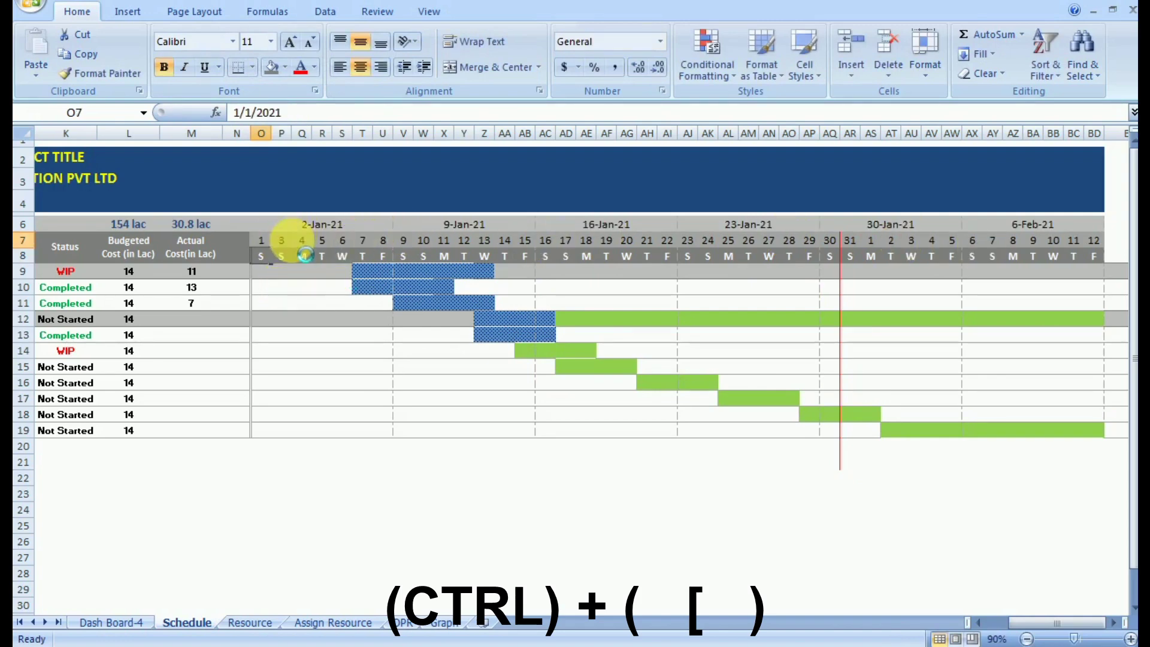
# Trace activity E's actual cost formula in M13 back to its precedent cells
pyautogui.click(209, 338)
pyautogui.press('Left')
pyautogui.press('Left')
pyautogui.press('Left')
pyautogui.press('Left')
pyautogui.press('Left')
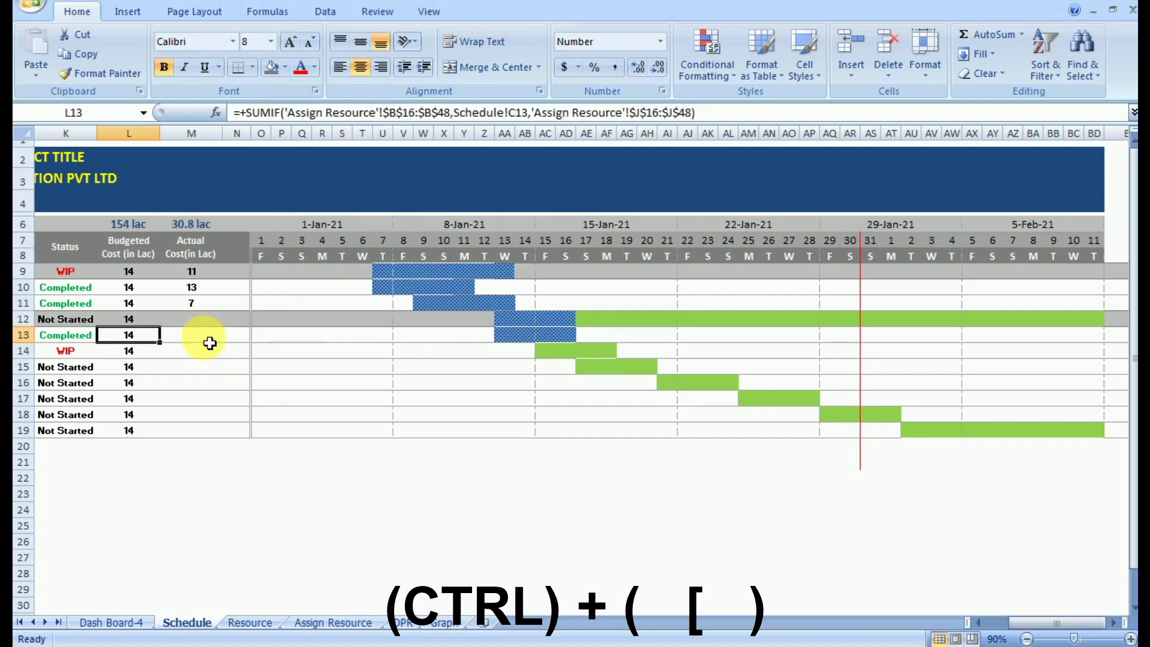
pyautogui.hotkey('ctrl', '[')
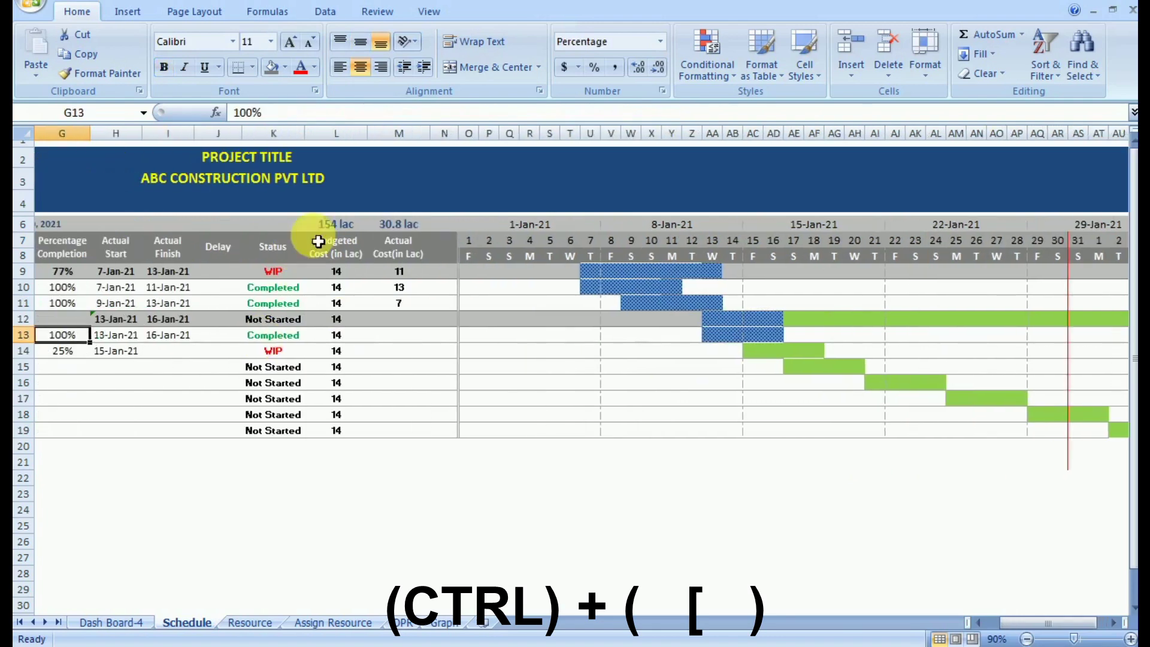
# Trace the 154 lac budgeted cost total in L6 to its source range L9:L19
pyautogui.click(335, 223)
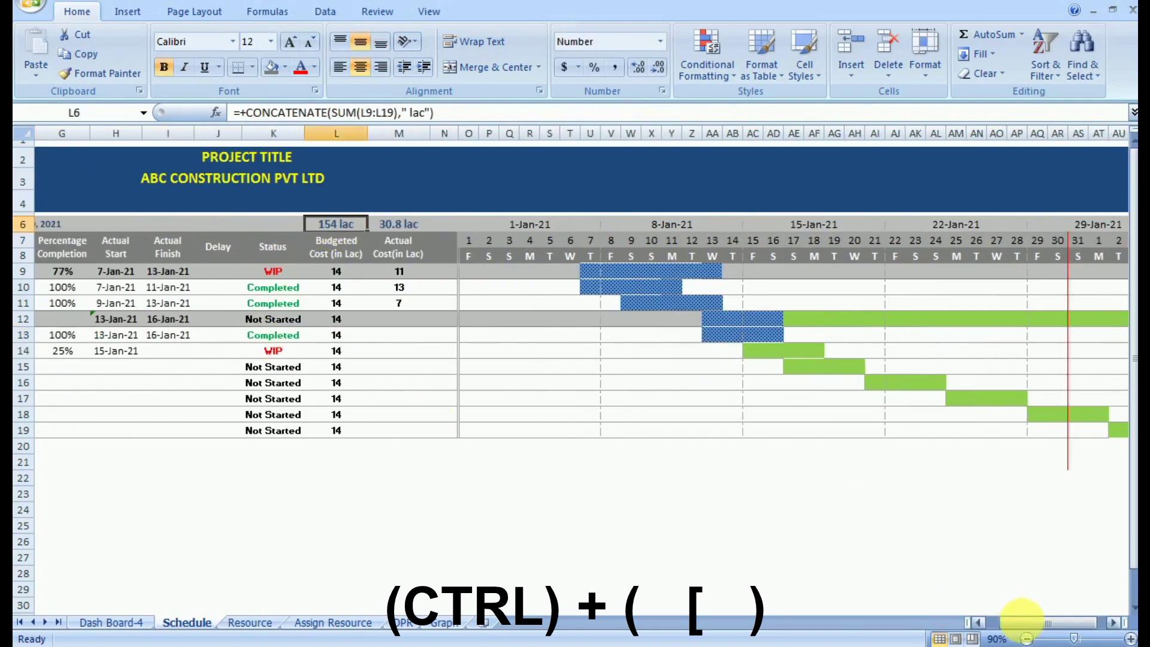
pyautogui.moveTo(1016, 622); pyautogui.dragTo(1006, 623)
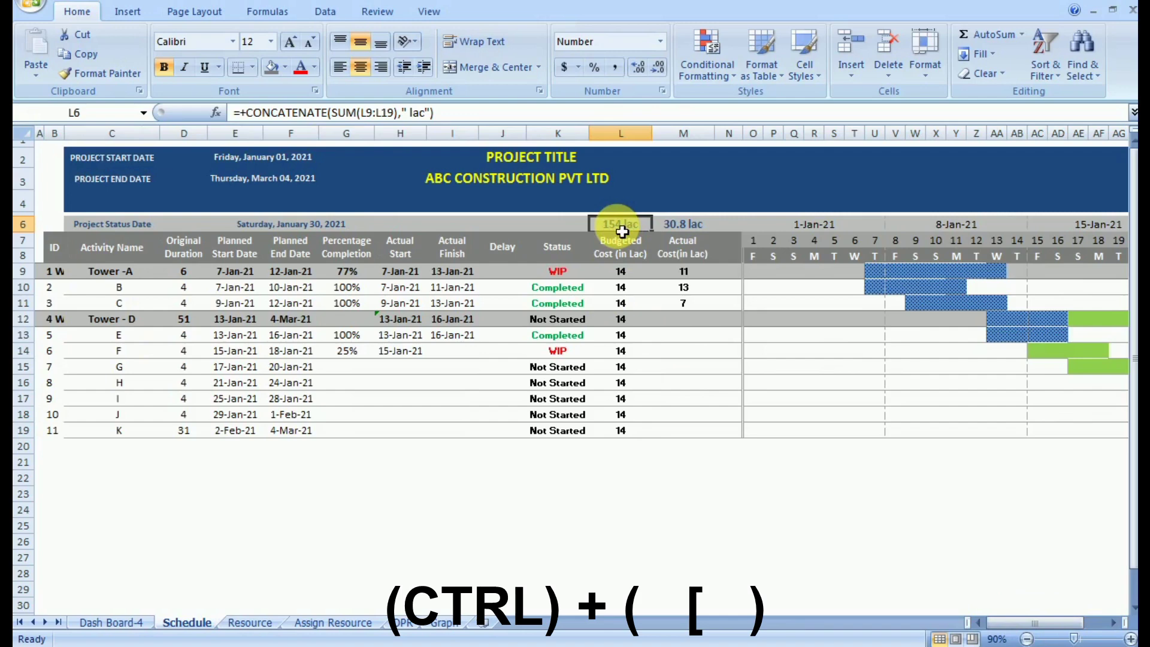
pyautogui.hotkey('ctrl', '[')
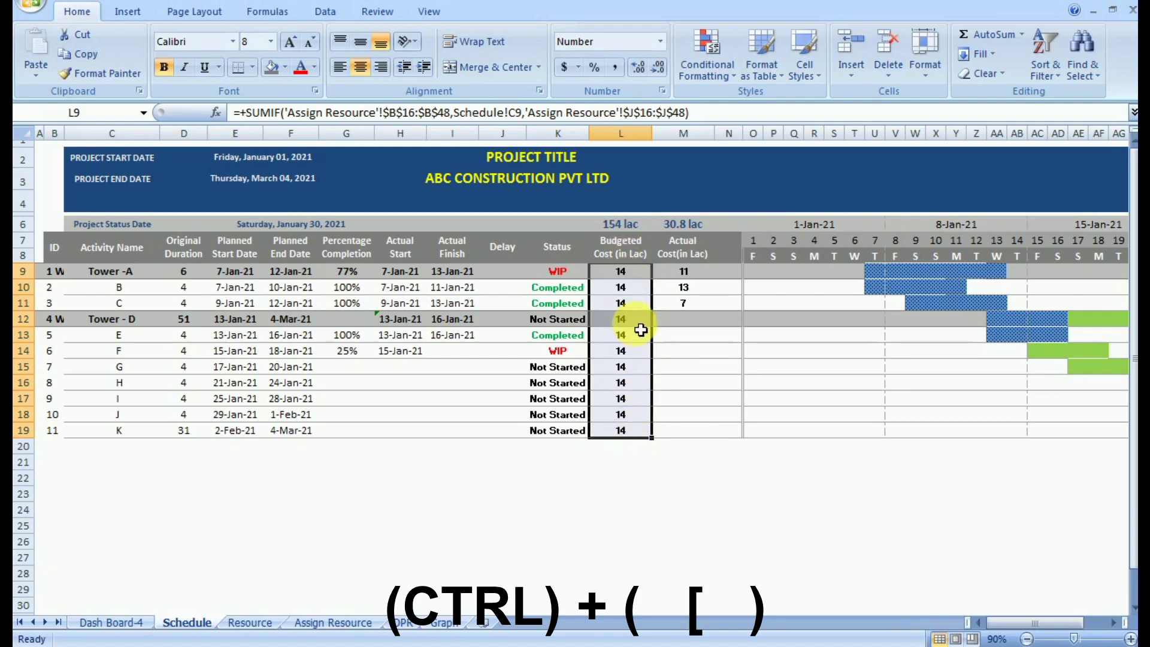
pyautogui.hotkey('ctrl', '[')
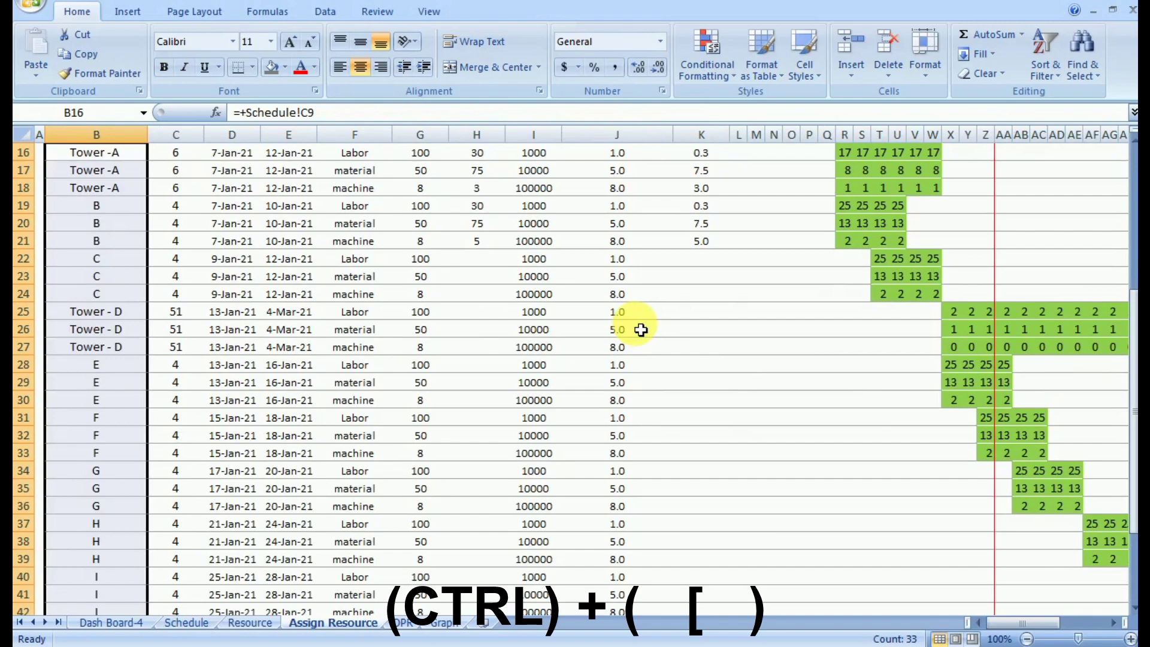
pyautogui.moveTo(1131, 357); pyautogui.dragTo(1128, 272)
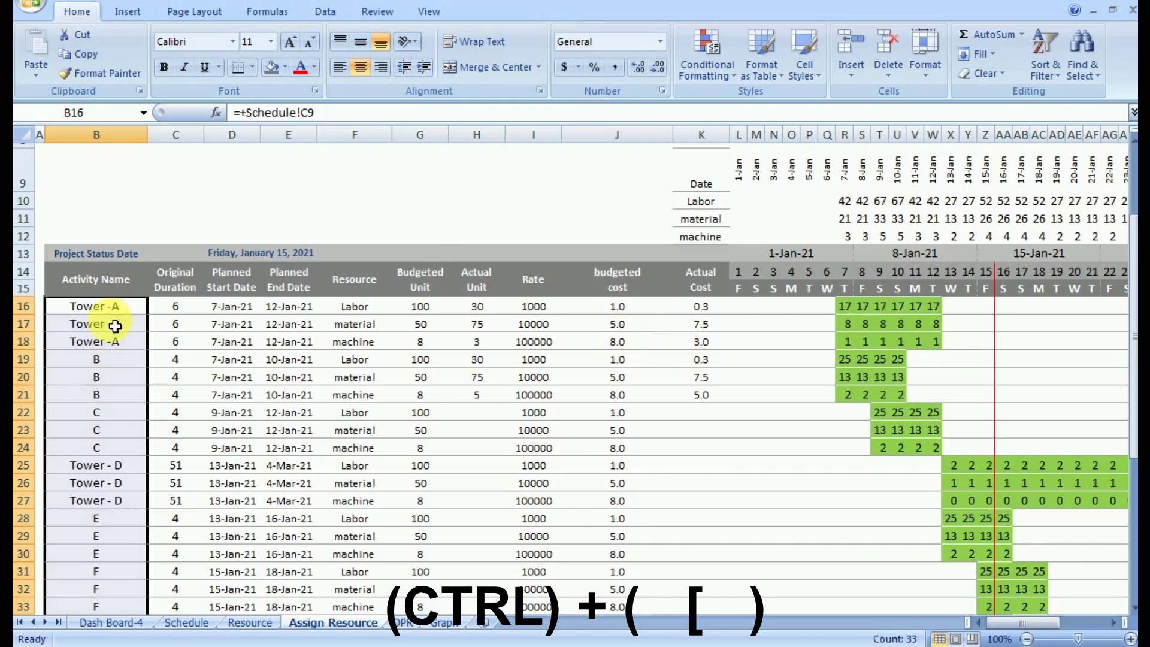
pyautogui.click(616, 325)
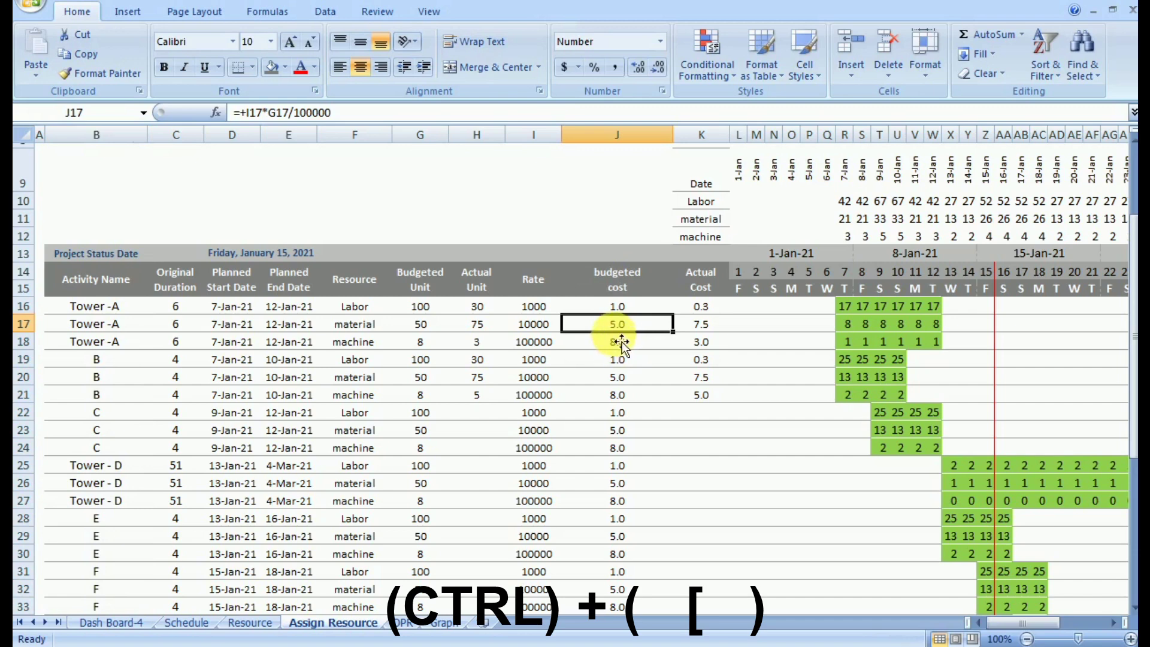
pyautogui.hotkey('ctrl', '[')
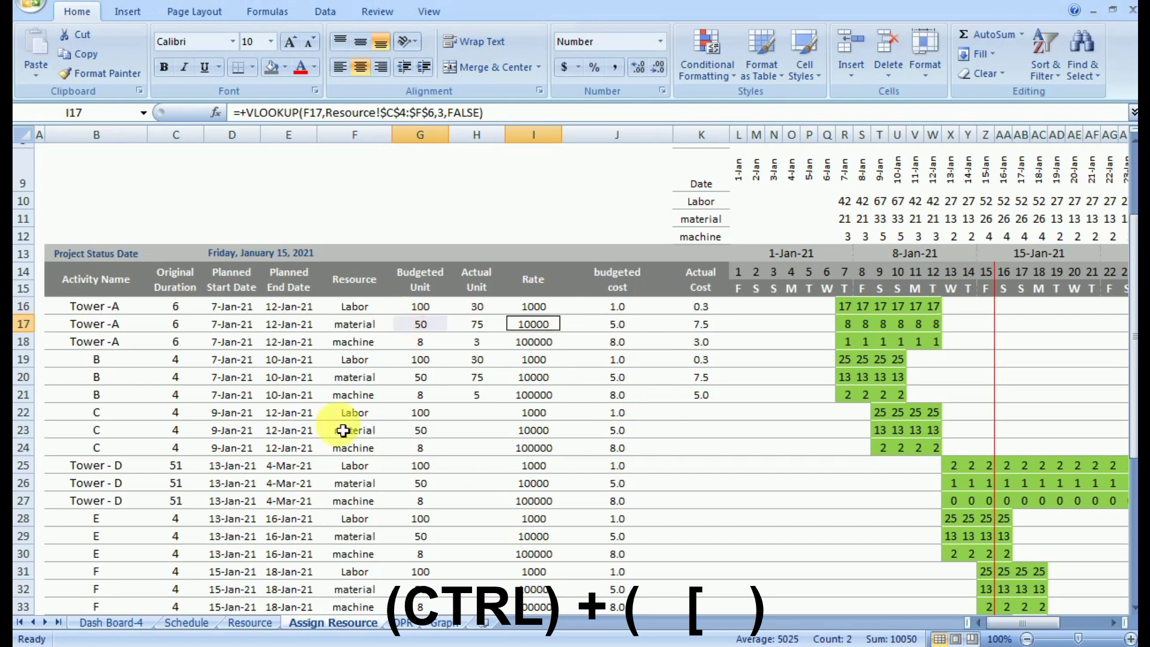
pyautogui.click(186, 622)
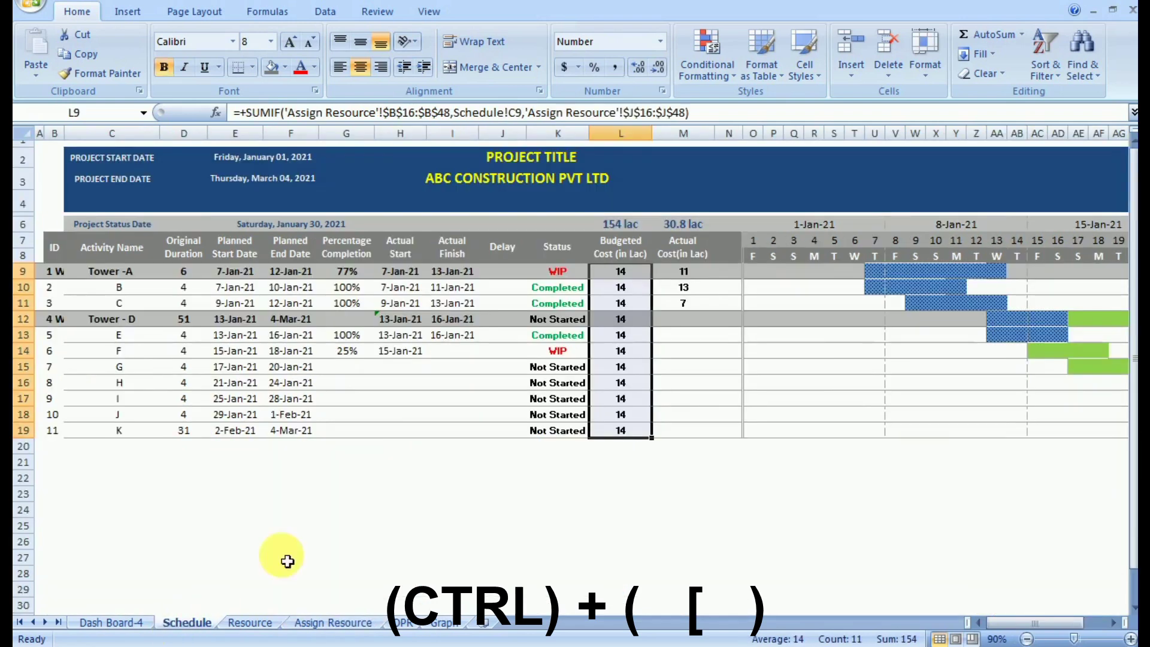
# Trace activity K's 4-Mar-21 planned end date back through chained dates to F13 (16-Jan-21)
pyautogui.click(323, 525)
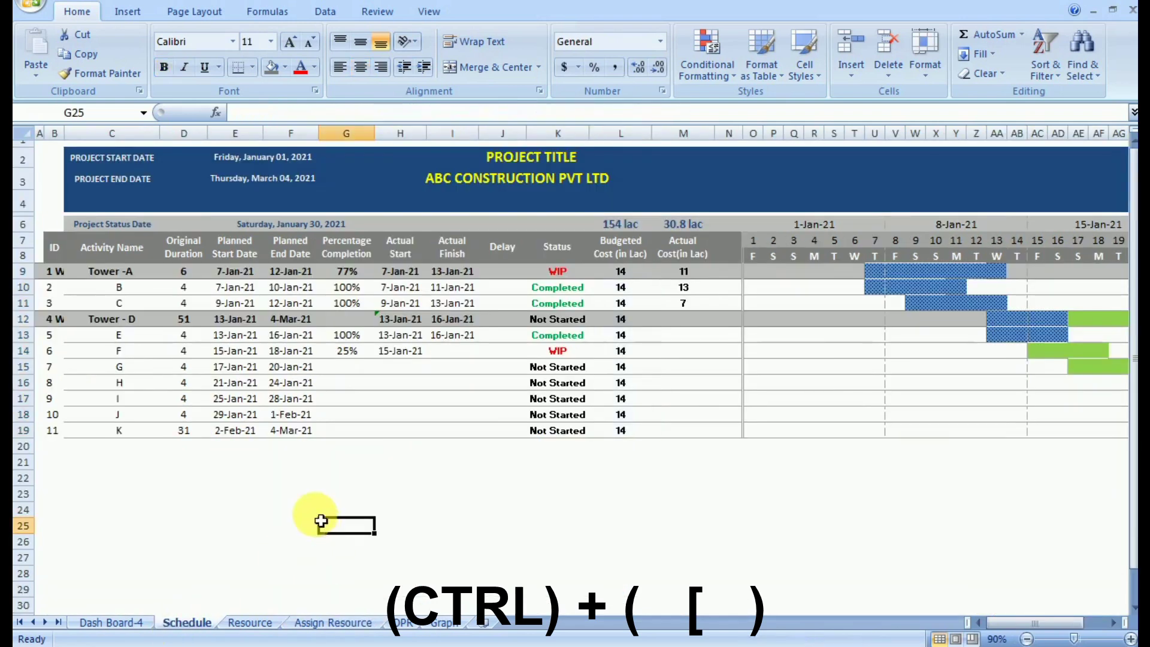
pyautogui.click(289, 432)
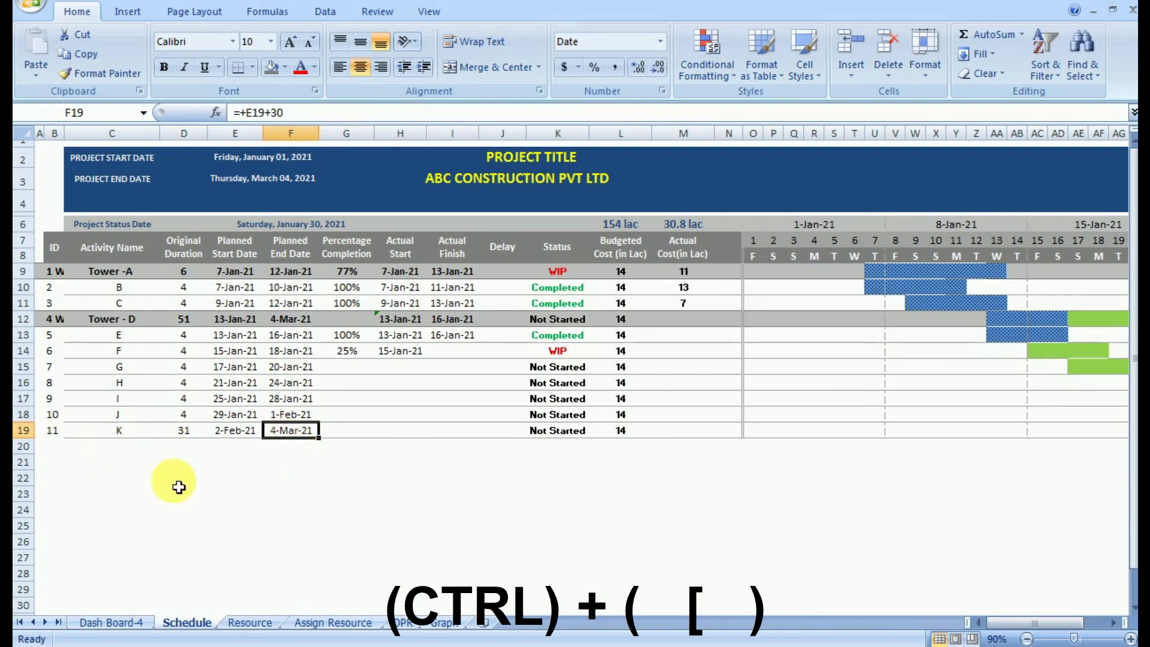
pyautogui.hotkey('ctrl', '[')
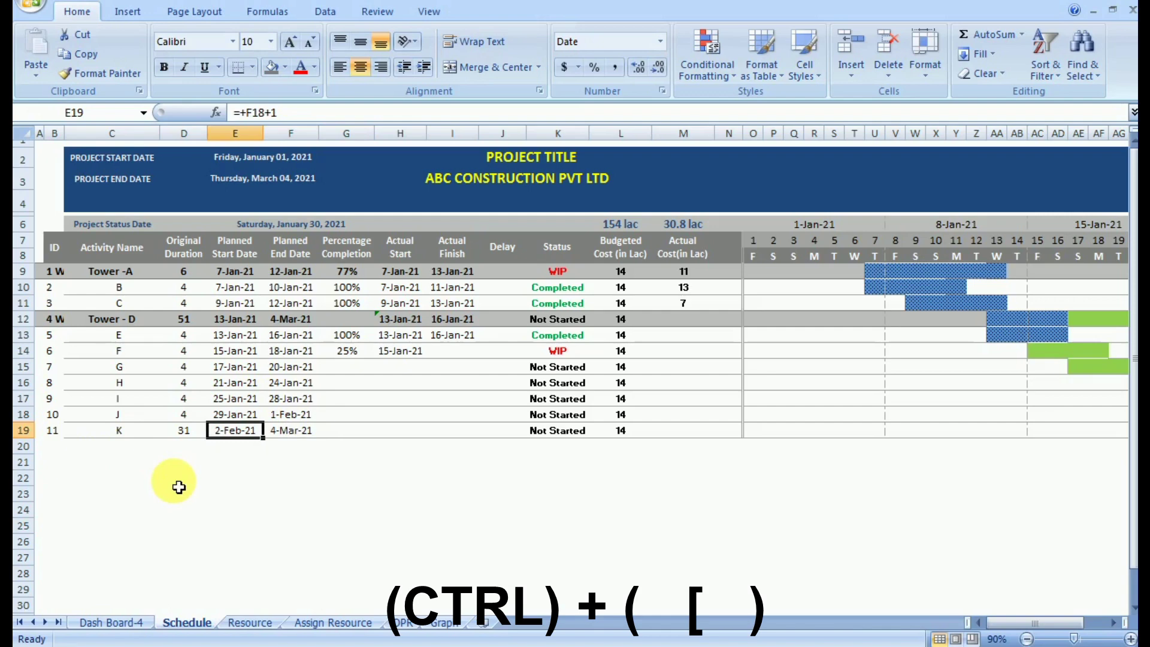
pyautogui.hotkey('ctrl', '[')
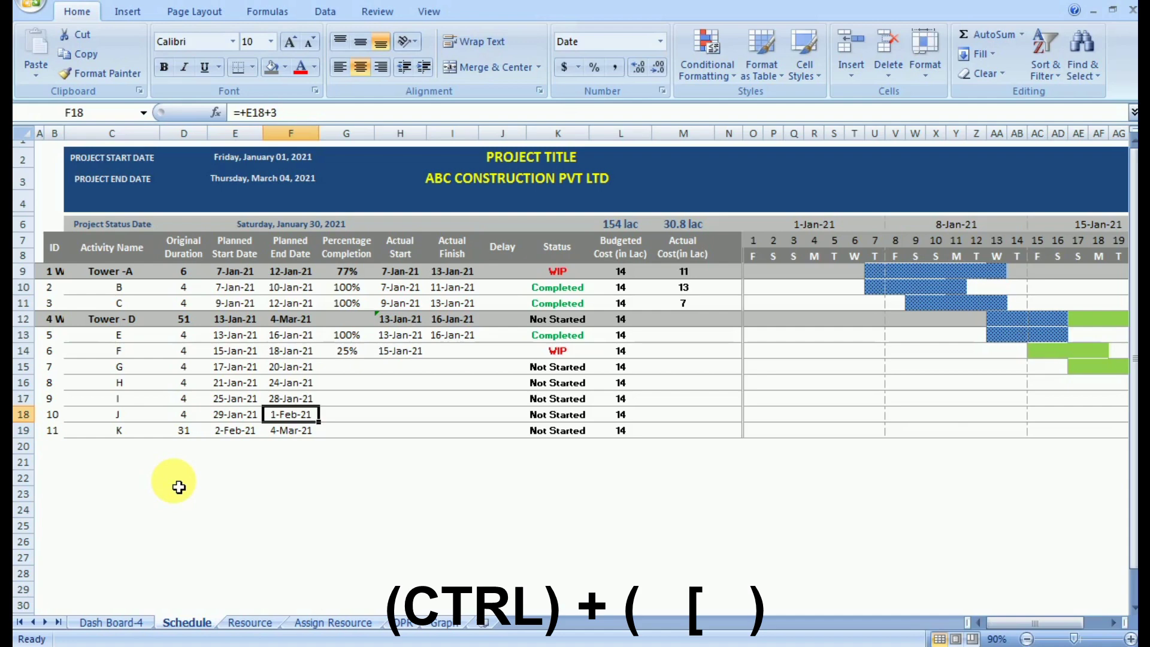
pyautogui.hotkey('ctrl', '[')
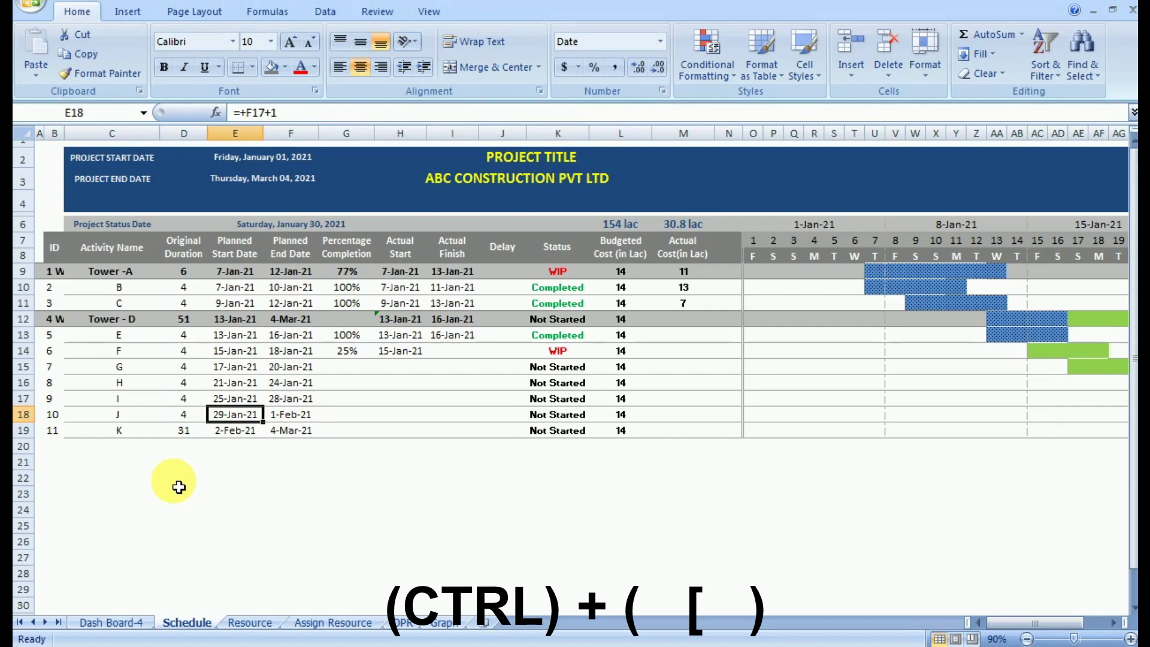
pyautogui.hotkey('ctrl', '[')
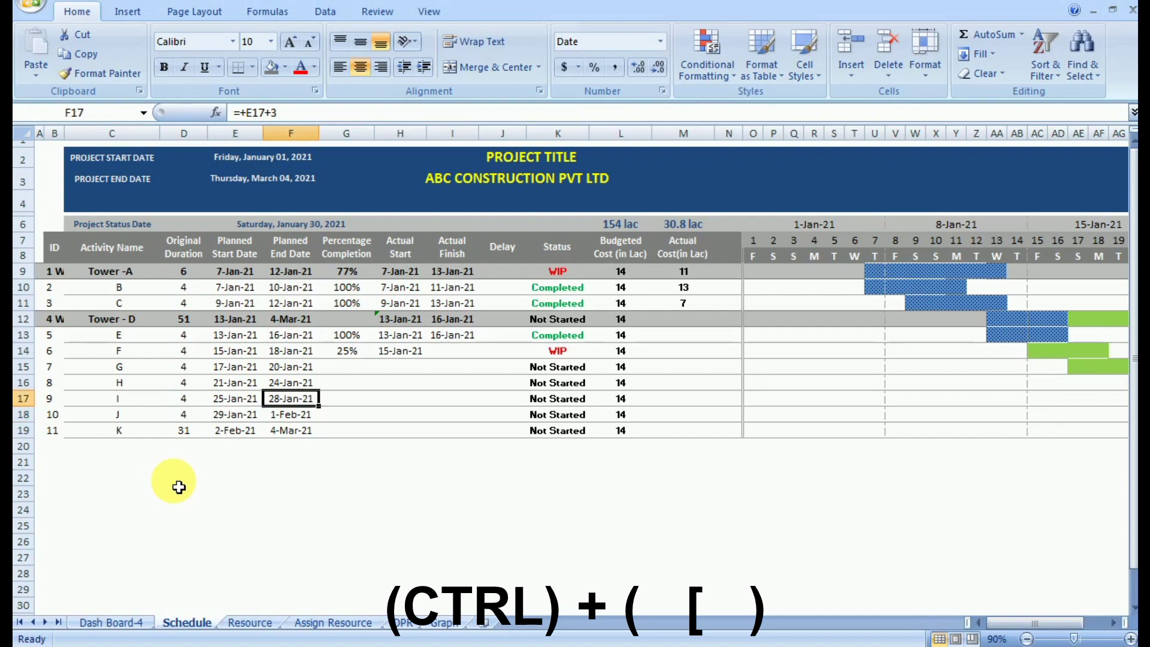
pyautogui.hotkey('ctrl', '[')
pyautogui.hotkey('ctrl', '[')
pyautogui.hotkey('ctrl', '[')
pyautogui.hotkey('ctrl', '[')
pyautogui.hotkey('ctrl', '[')
pyautogui.hotkey('ctrl', '[')
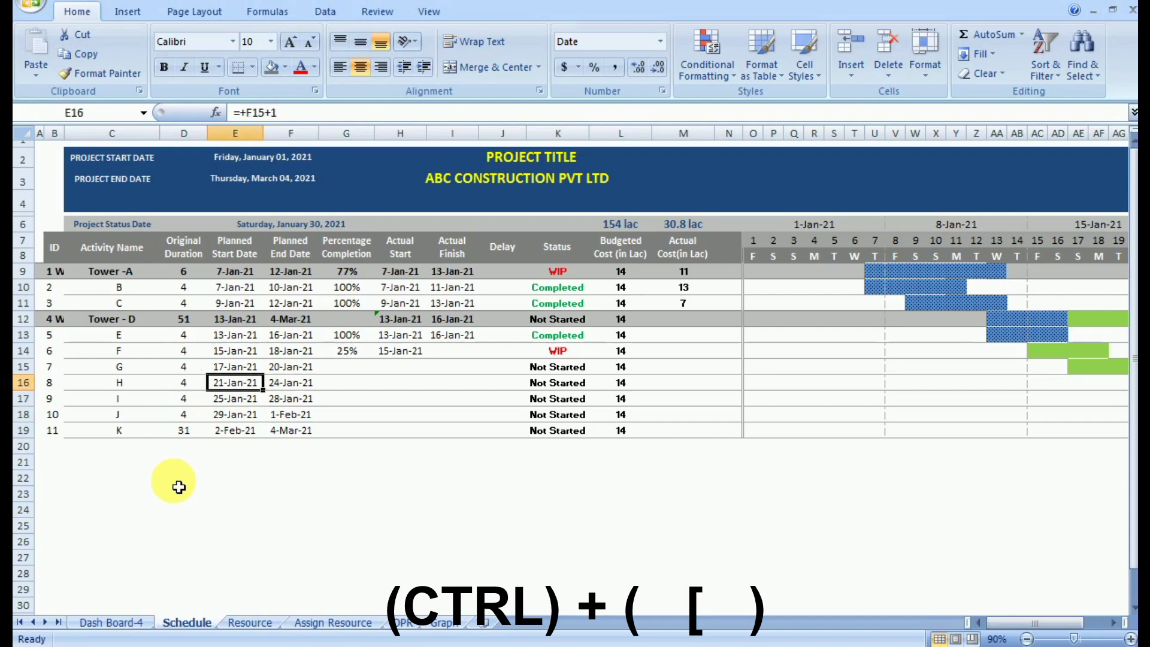
pyautogui.hotkey('ctrl', '[')
pyautogui.hotkey('ctrl', '[')
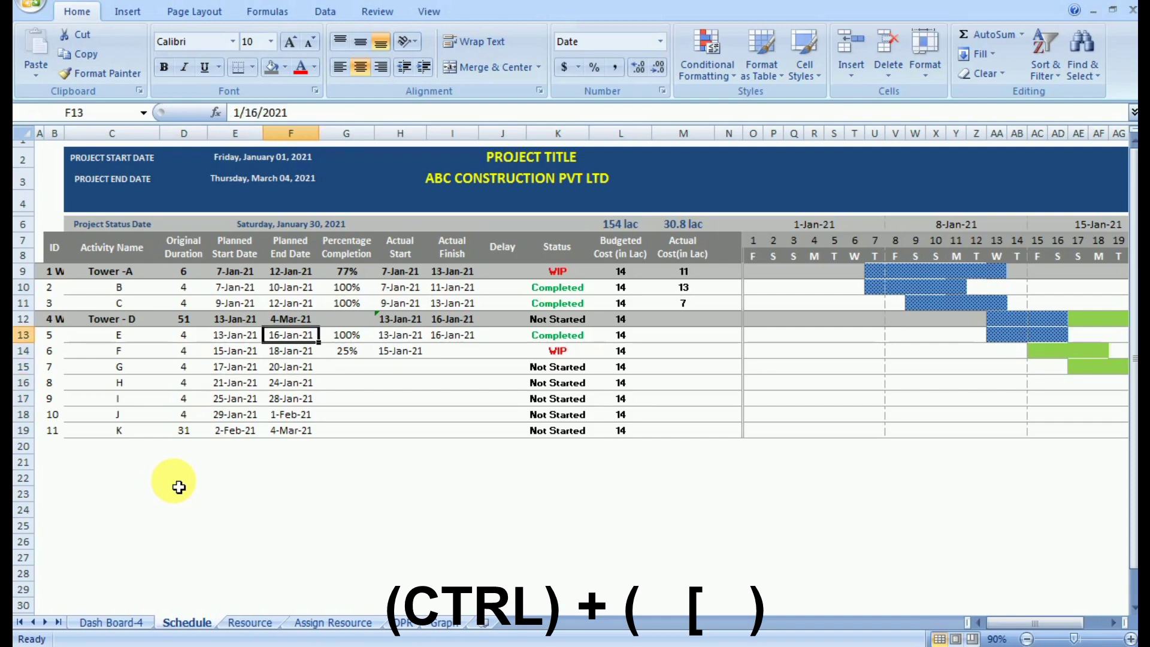